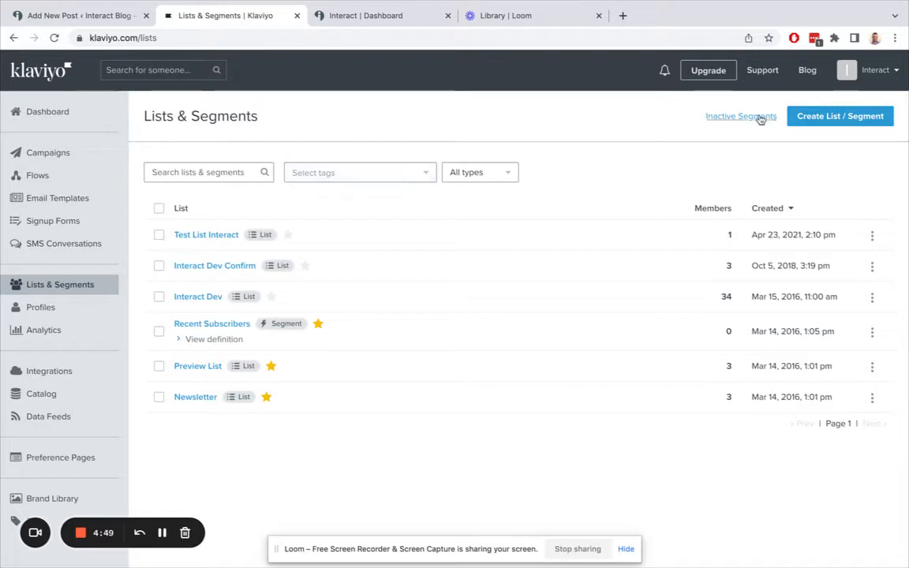
Step: Create a new contact list named "Skin Type Quiz" and return to the Lists & Segments overview
left_click(828, 117)
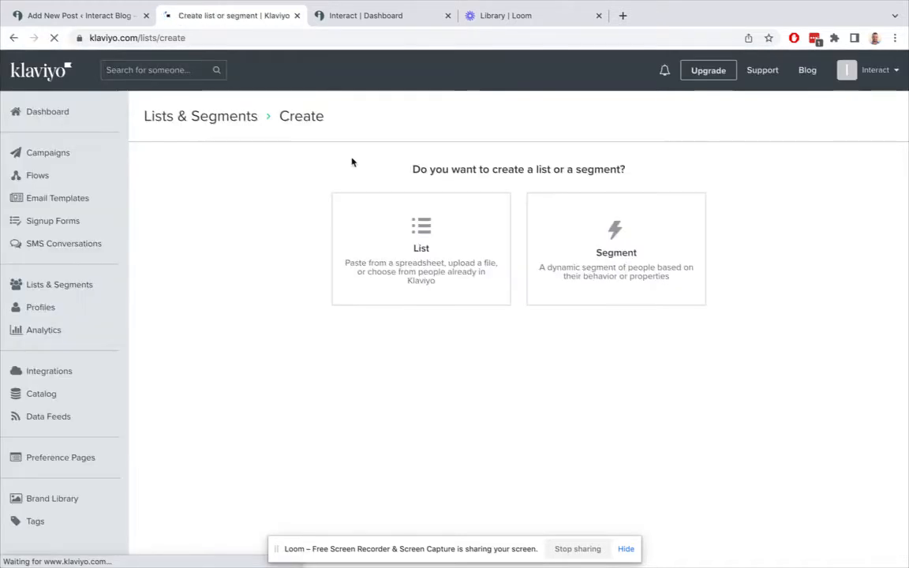
left_click(423, 249)
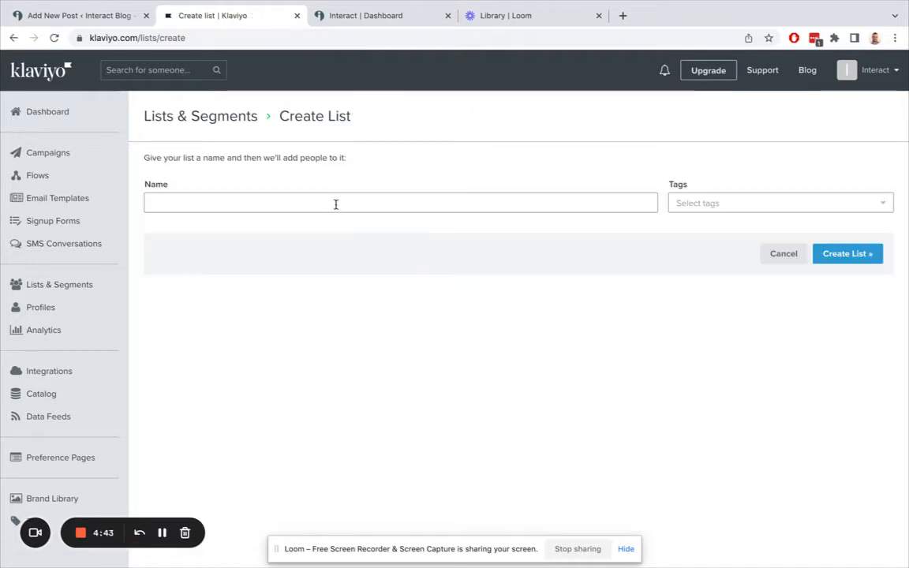
left_click(336, 203)
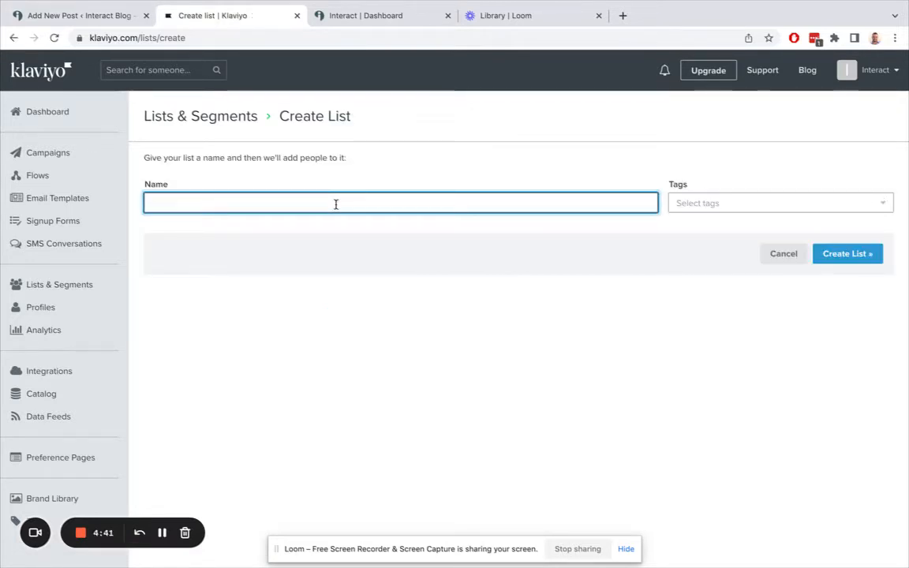
type("Skin Type Quiz")
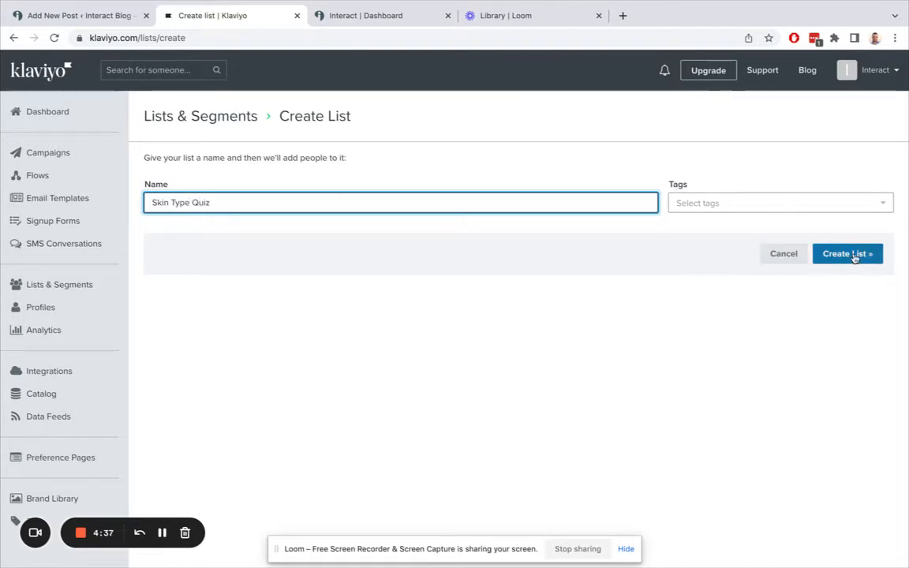
left_click(836, 257)
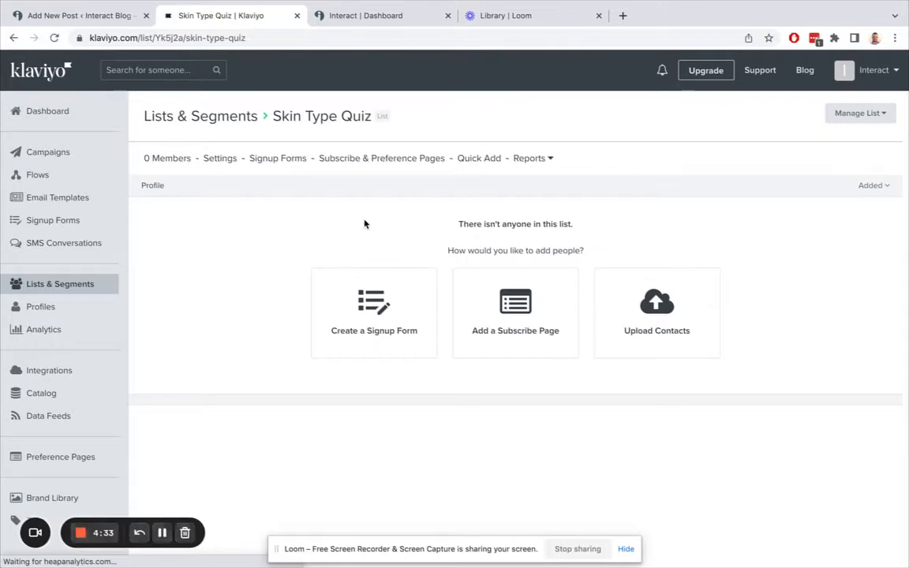
left_click(35, 289)
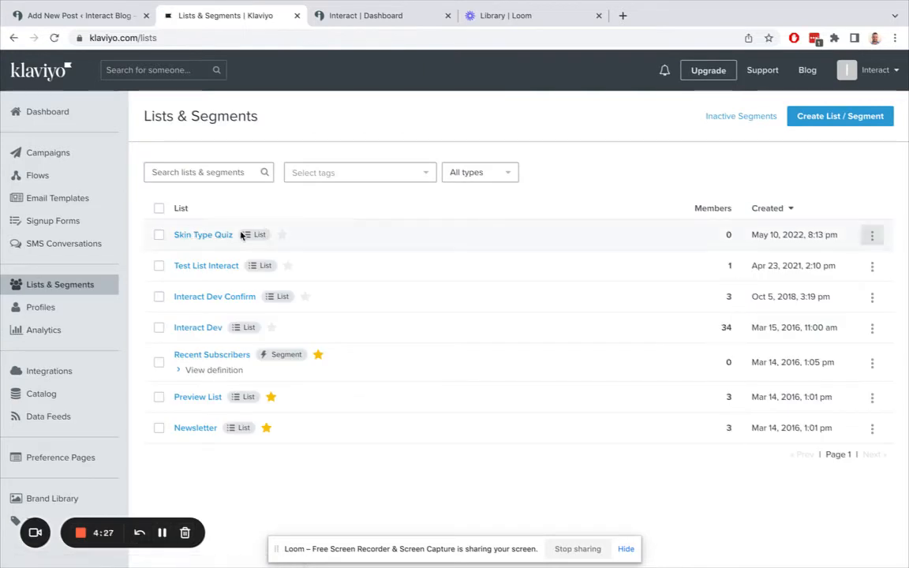
Step: Switch to the Interact dashboard and create a new quiz from the Skin Care template "What's your true skin type?"
left_click(365, 15)
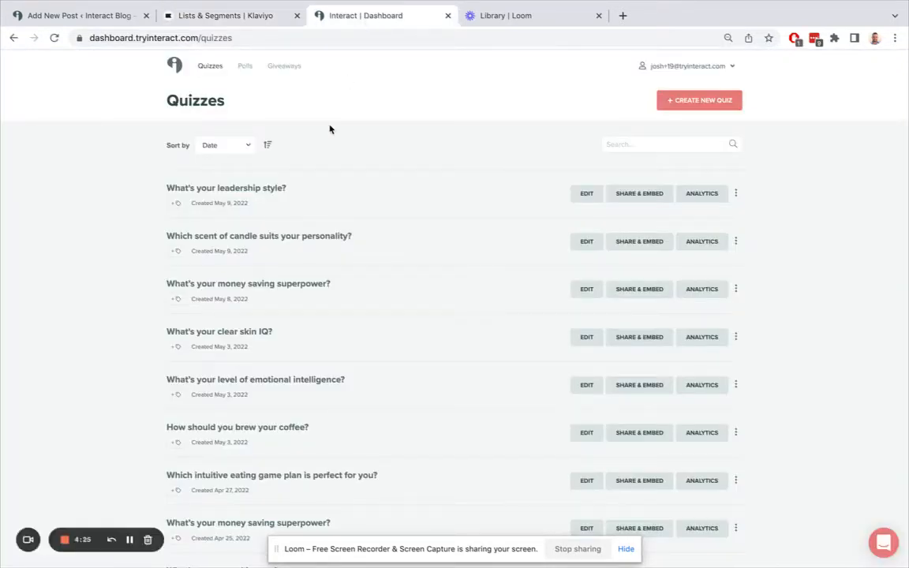
left_click(705, 104)
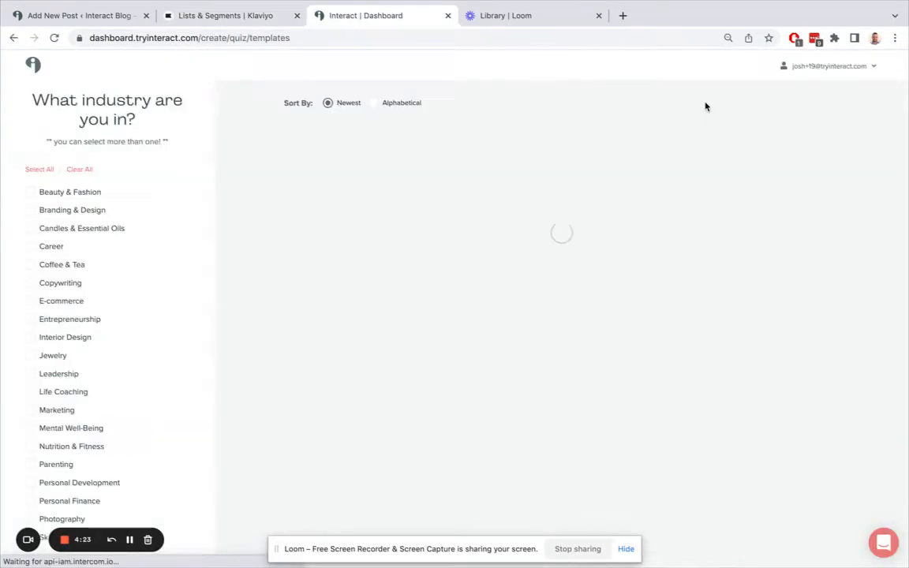
scroll(58, 326, "down", 2)
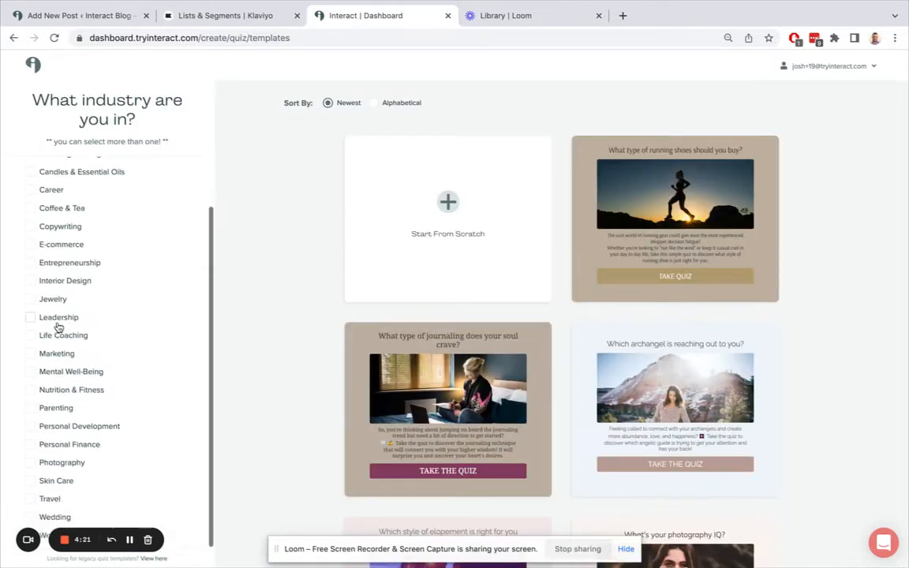
left_click(54, 483)
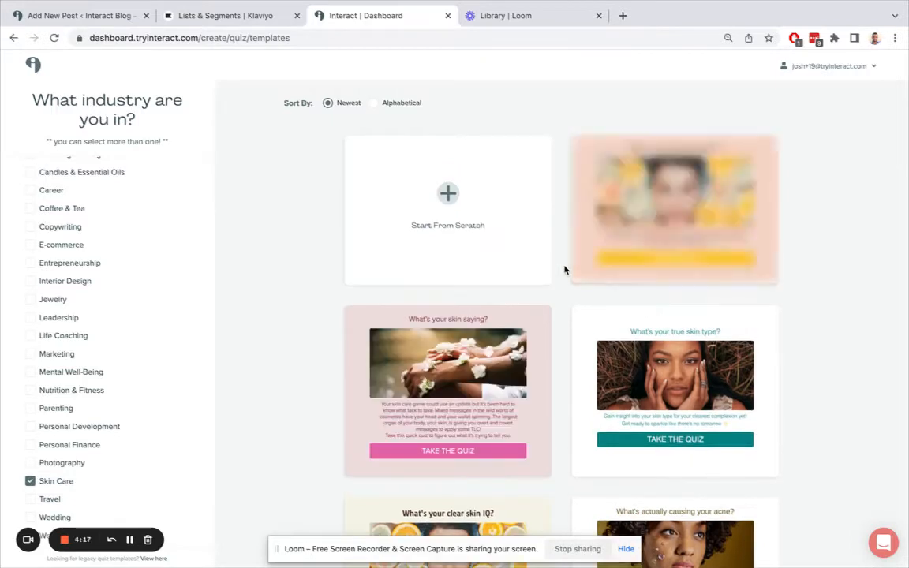
scroll(570, 284, "down", 1)
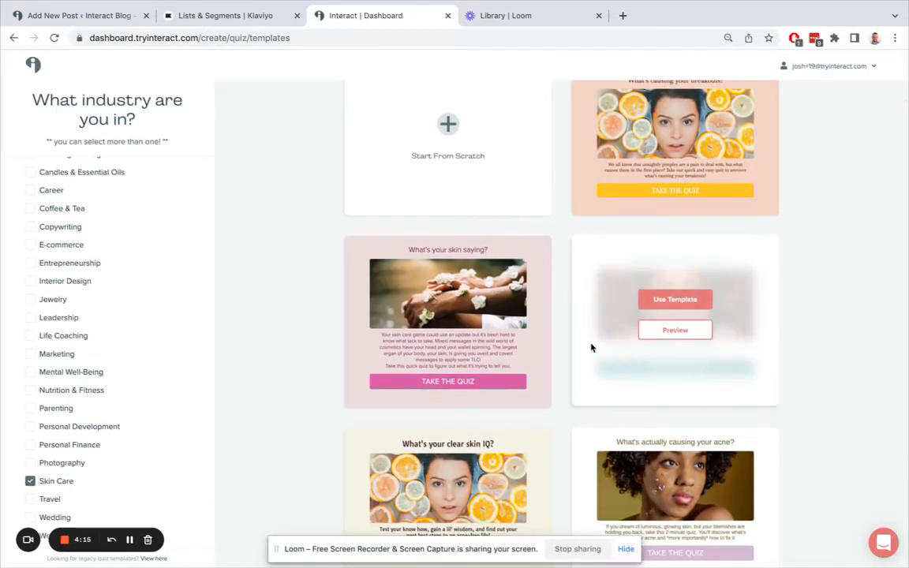
left_click(661, 303)
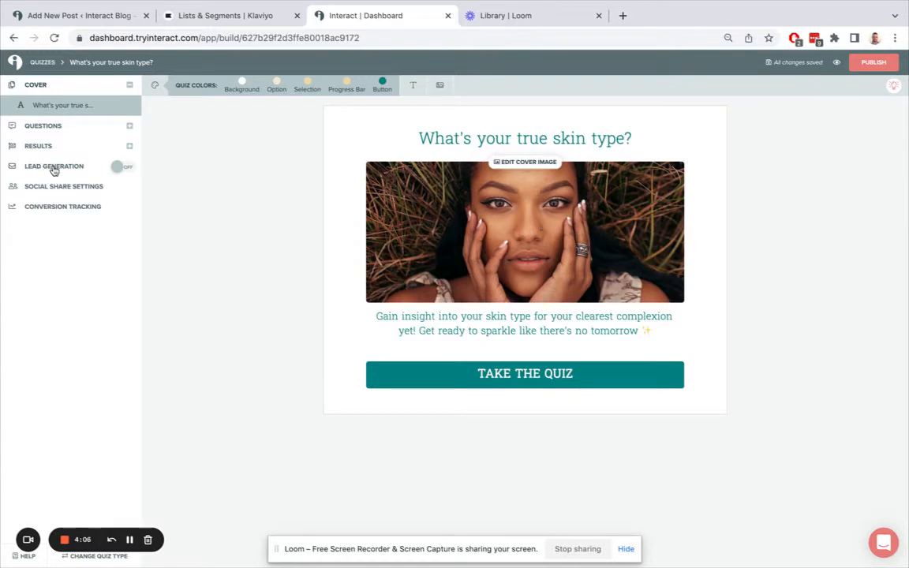
Step: Enable lead generation with First Name added to the opt-in form, and connect Klaviyo as the email marketing program
left_click(127, 168)
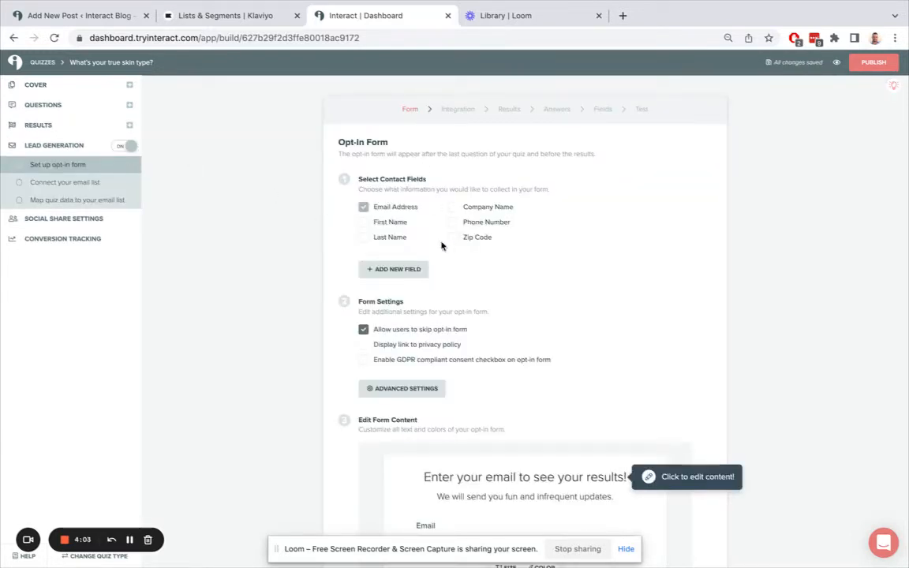
scroll(442, 244, "down", 2)
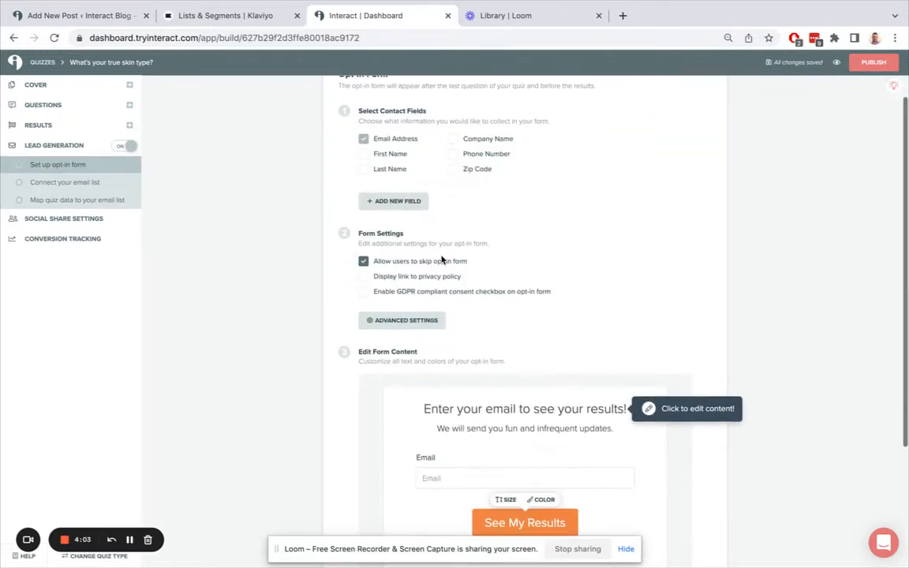
left_click(378, 155)
scroll(462, 324, "down", 3)
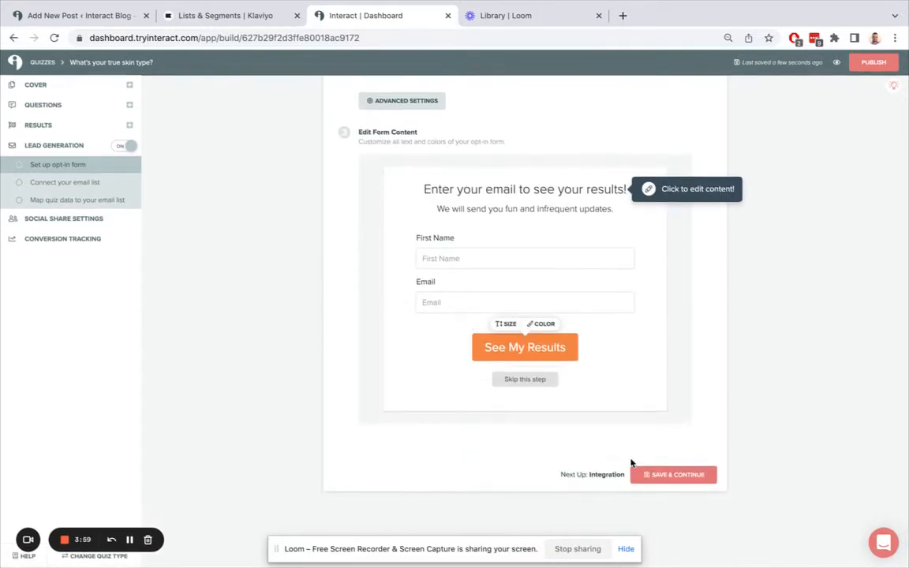
left_click(673, 475)
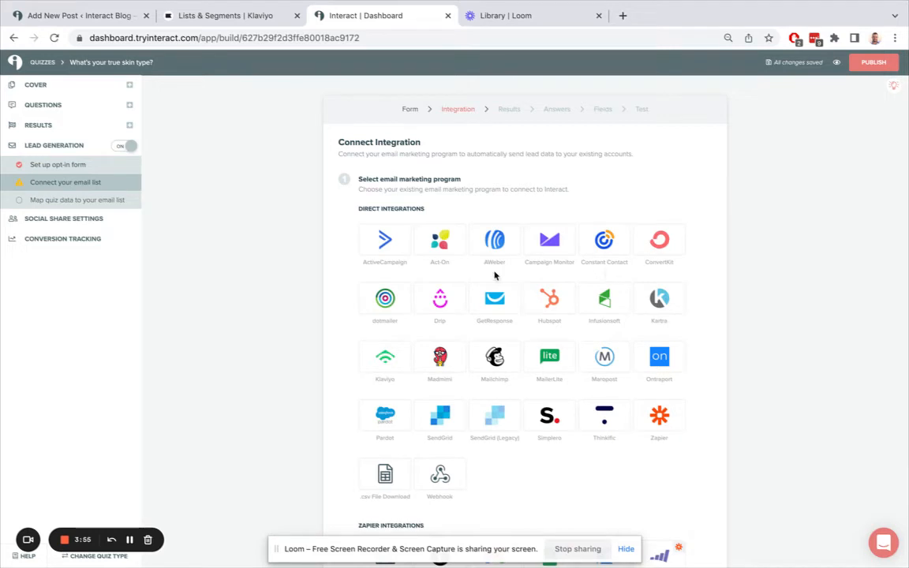
left_click(380, 363)
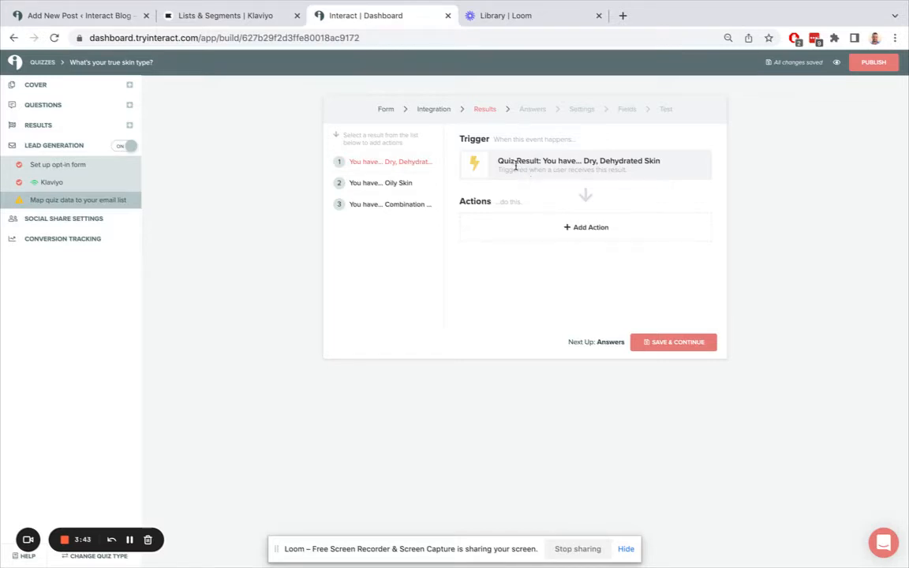
Step: For the Dry, Dehydrated Skin result, add contacts to the Skin Type Quiz list and update the custom field "Skin Type Result"
left_click(546, 228)
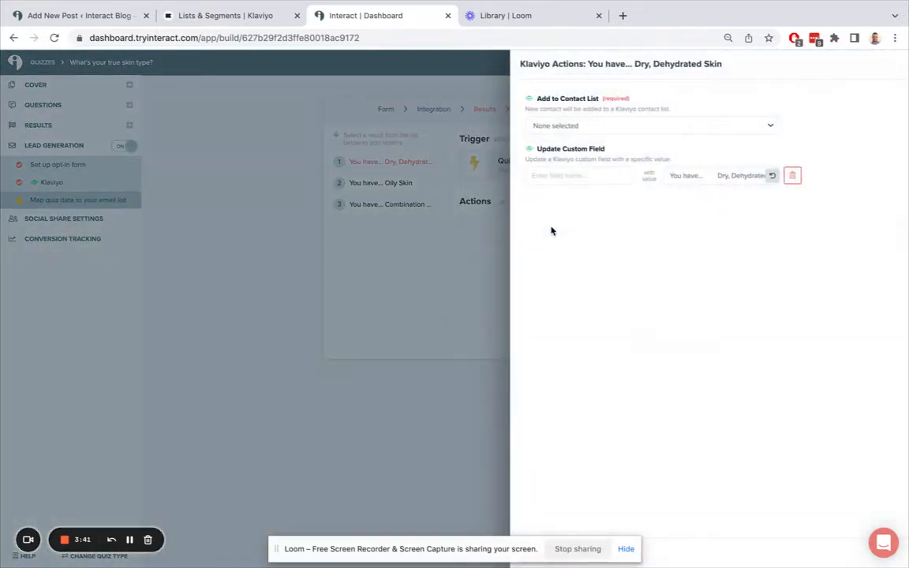
left_click(589, 131)
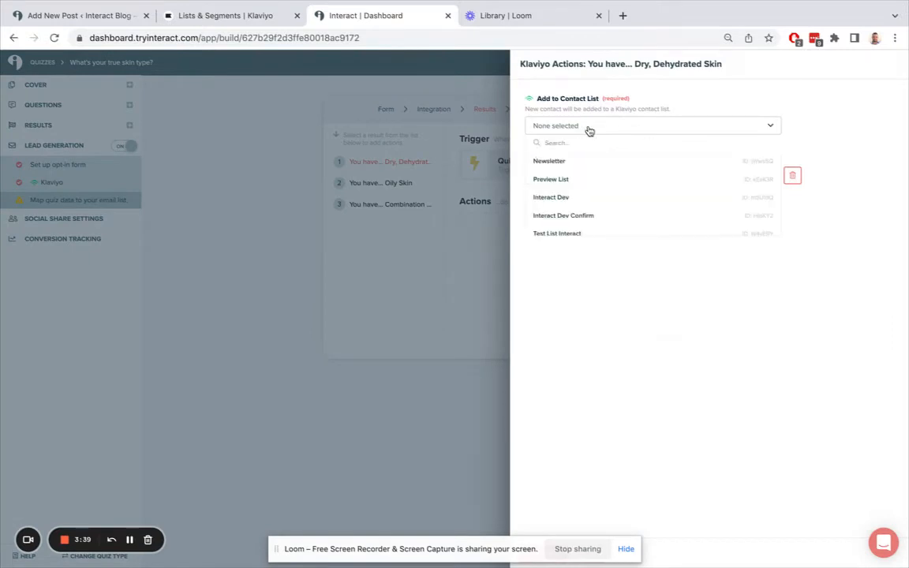
scroll(580, 196, "down", 2)
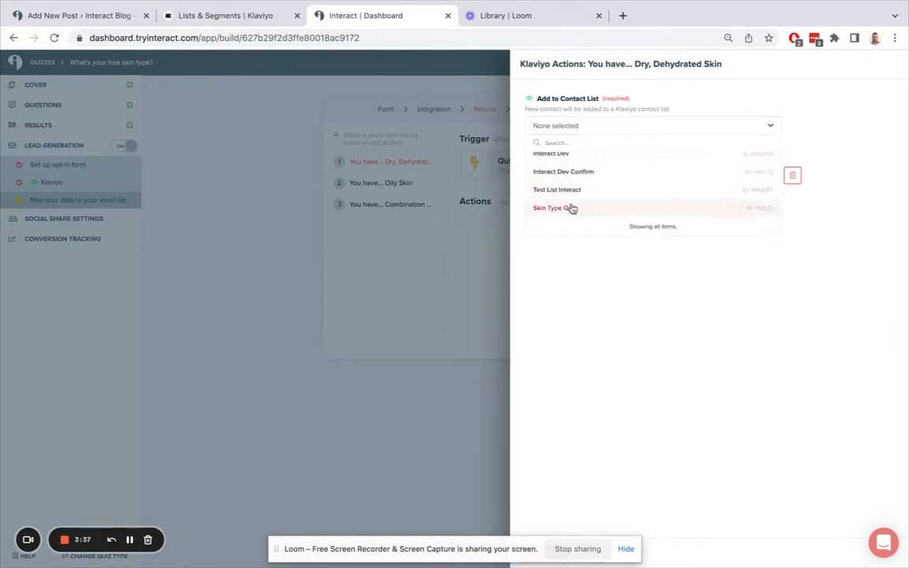
left_click(570, 210)
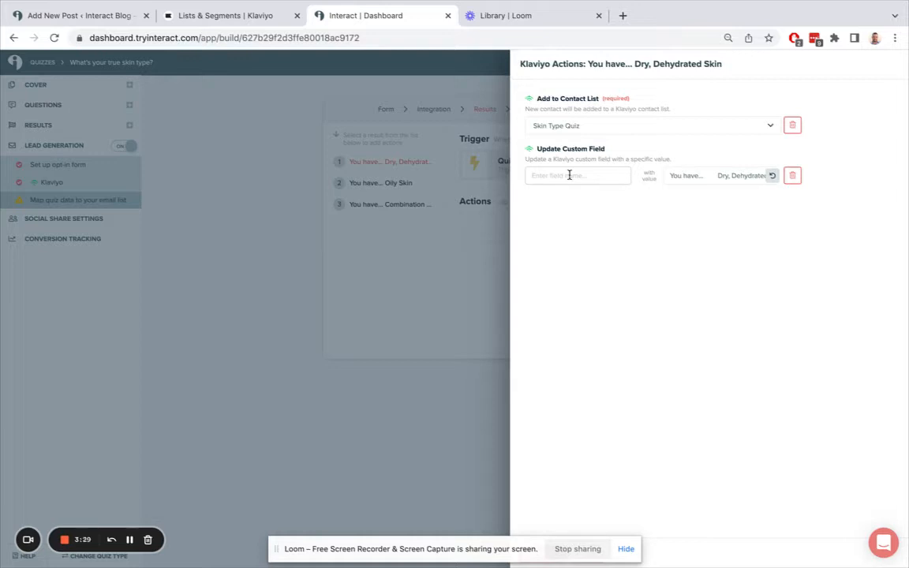
left_click(569, 175)
type("Skin Type Result")
left_click(626, 550)
left_click(543, 554)
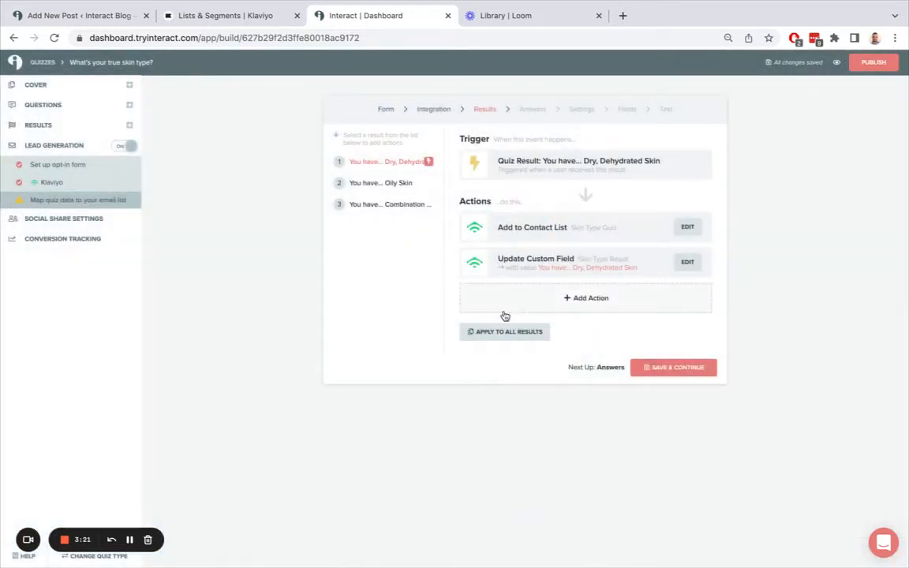
Step: For the Oily Skin result, add contacts to the Skin Type Quiz list and update the custom field "Skin Type Result"
left_click(355, 183)
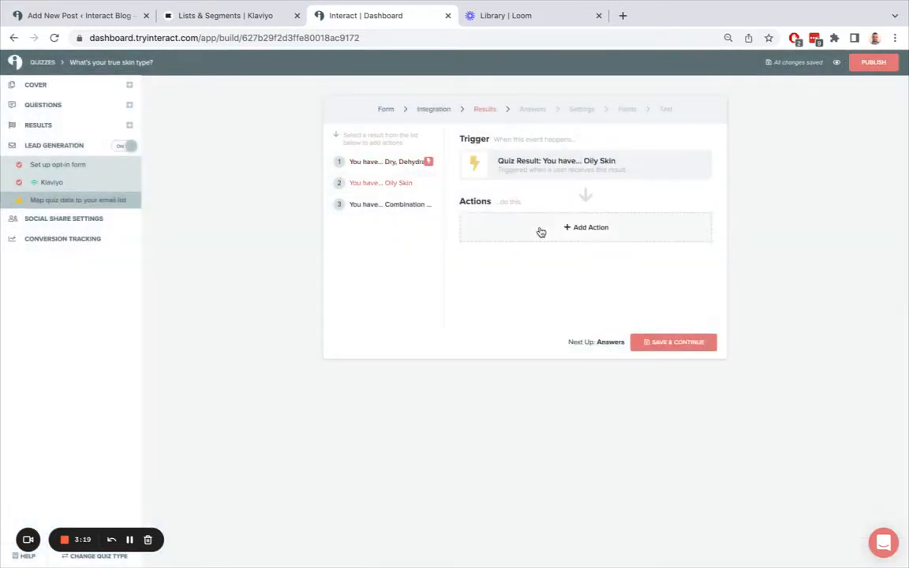
left_click(540, 232)
left_click(592, 128)
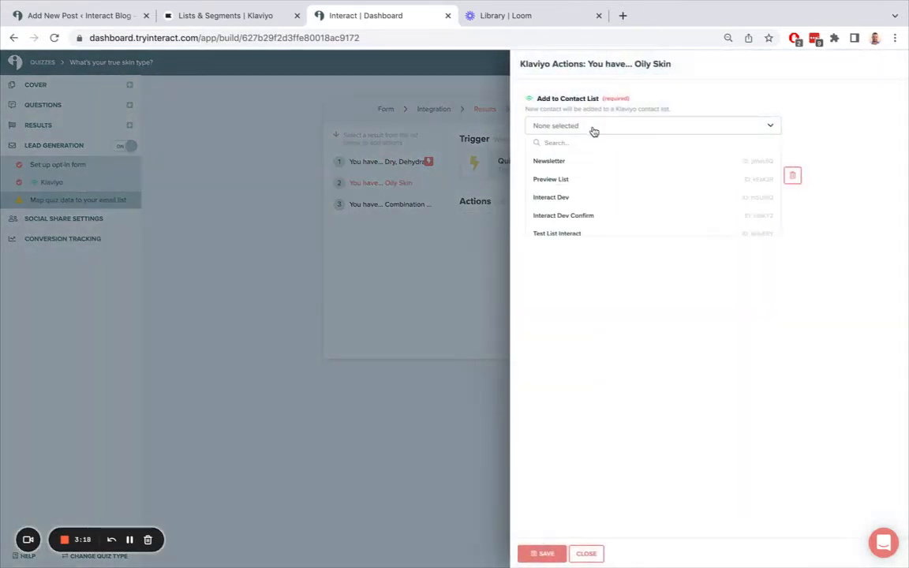
scroll(579, 234, "down", 2)
left_click(569, 209)
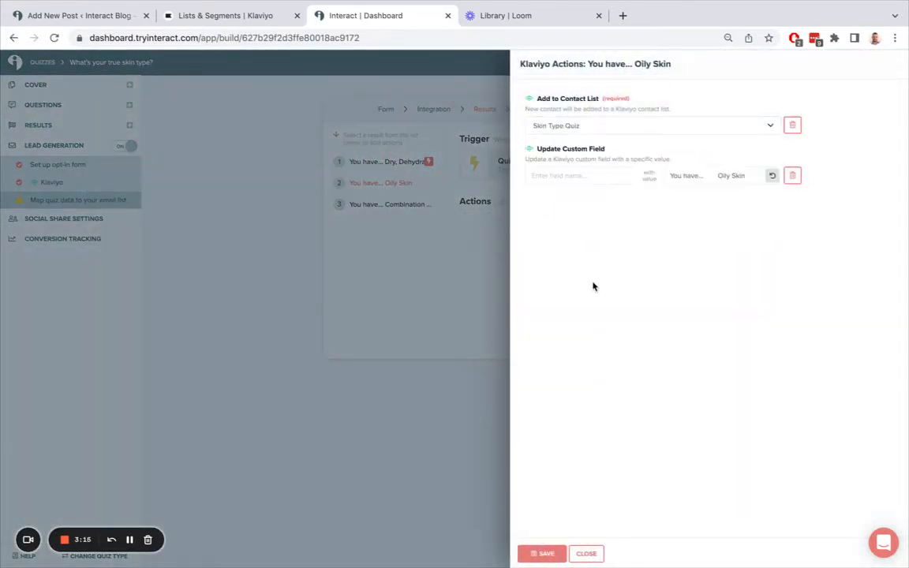
left_click(563, 179)
type("Skin Type Result")
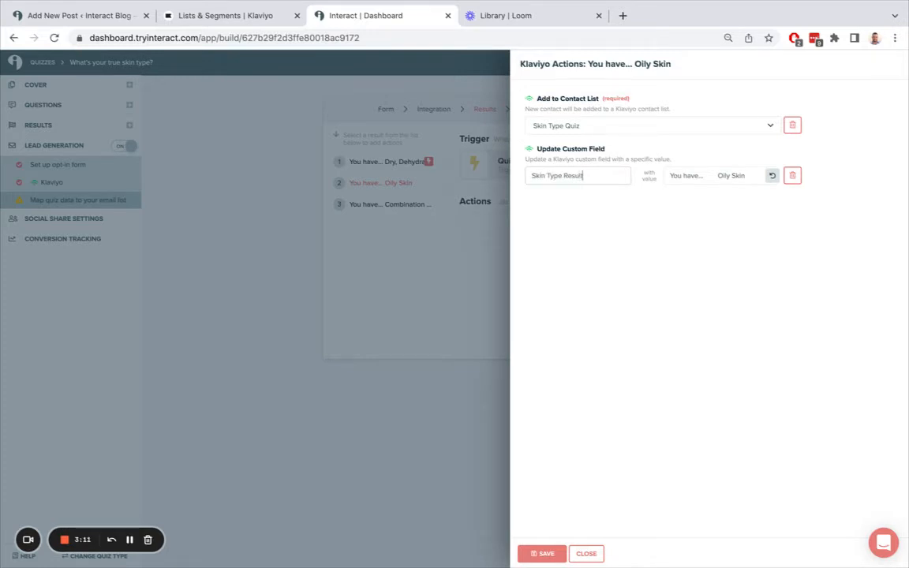
left_click(544, 553)
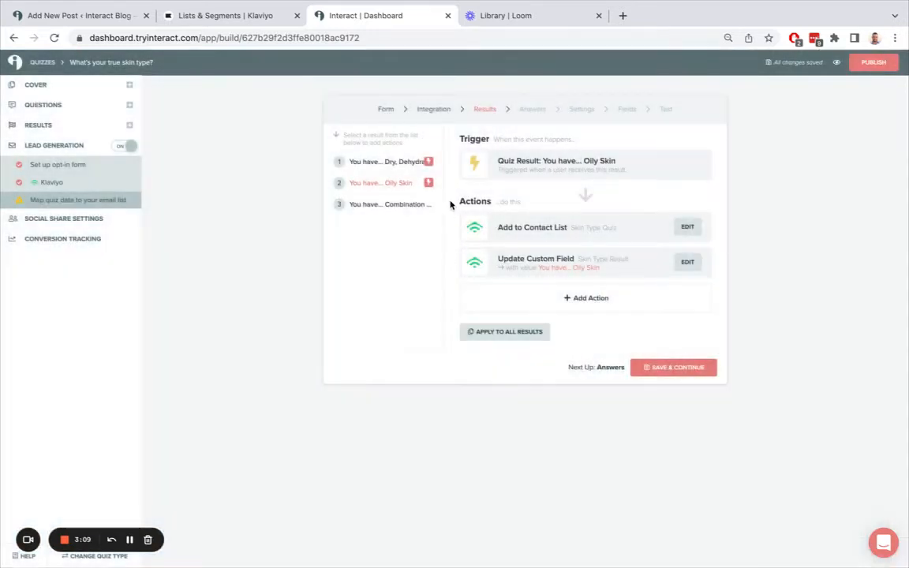
Step: For the Combination Skin result, add contacts to the Skin Type Quiz list and update the custom field "Skin Type Result"
left_click(407, 207)
left_click(567, 227)
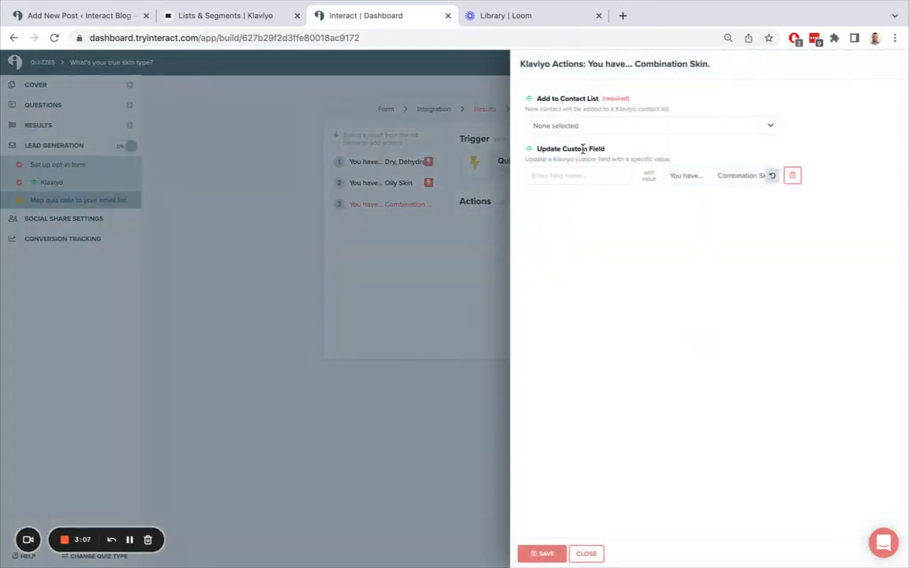
left_click(588, 129)
scroll(582, 203, "down", 2)
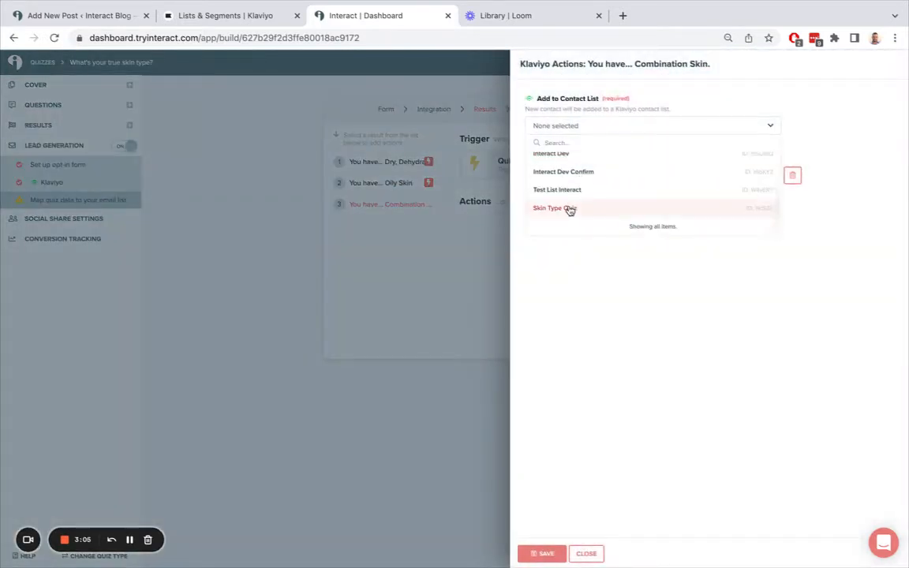
left_click(568, 207)
left_click(558, 174)
type("Skin Type Result")
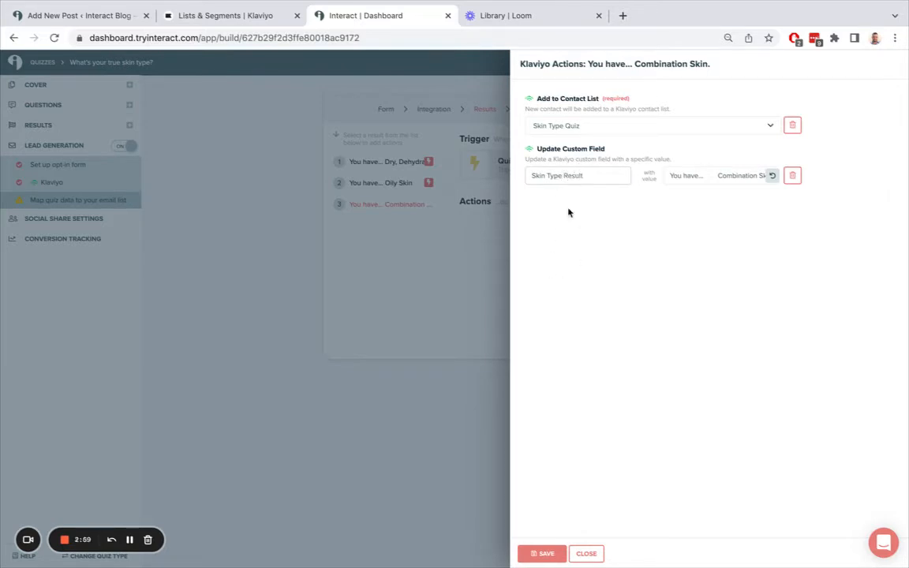
left_click(535, 554)
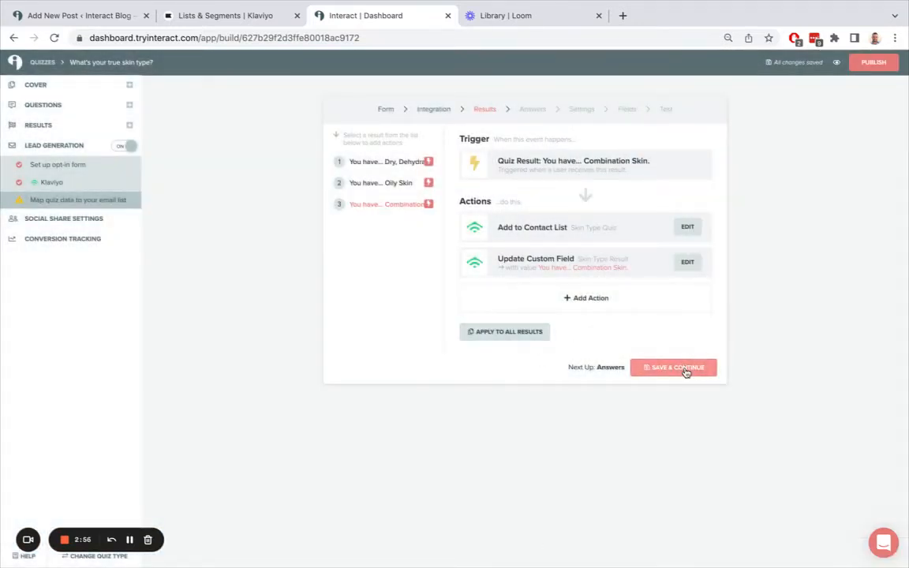
Step: Save the result mappings and continue through Answers, Settings and Fields with their defaults to the integration's Test stage
left_click(683, 369)
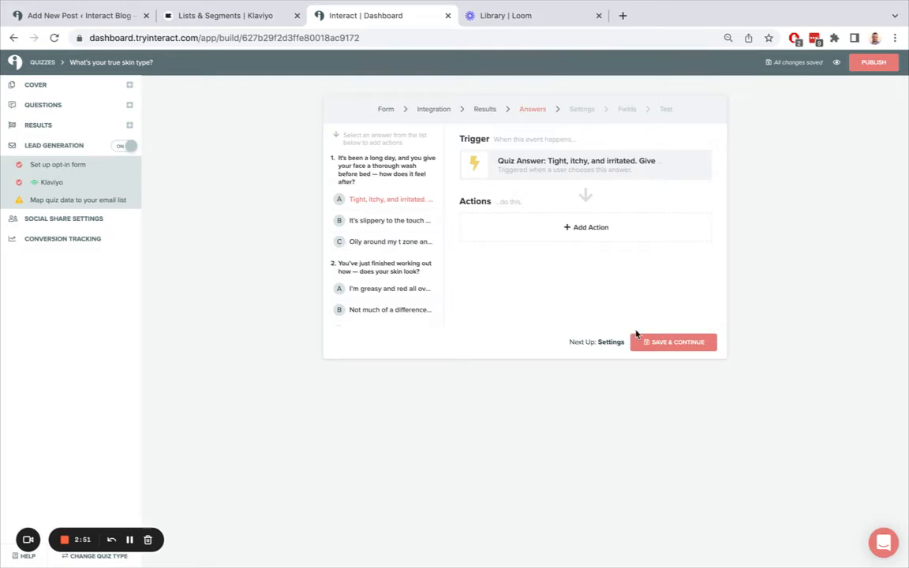
left_click(665, 351)
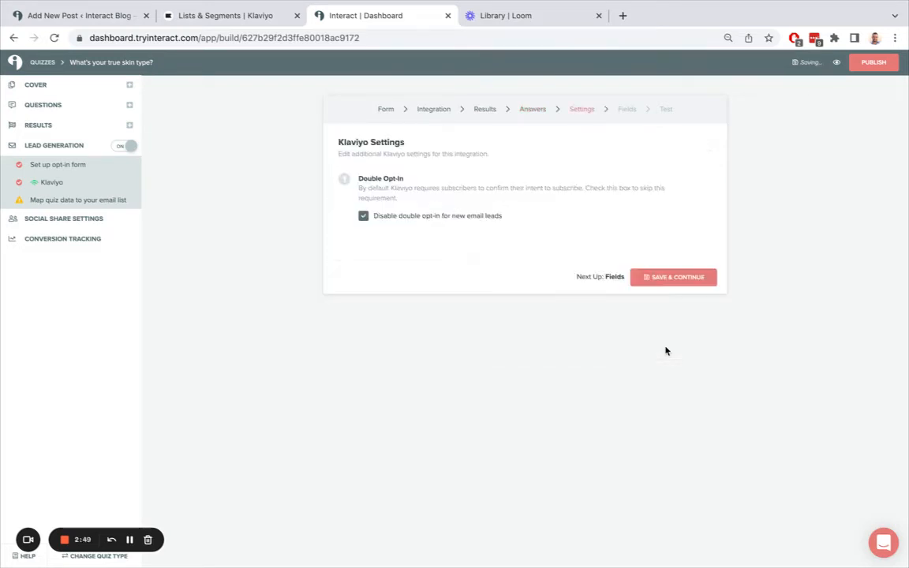
left_click(647, 276)
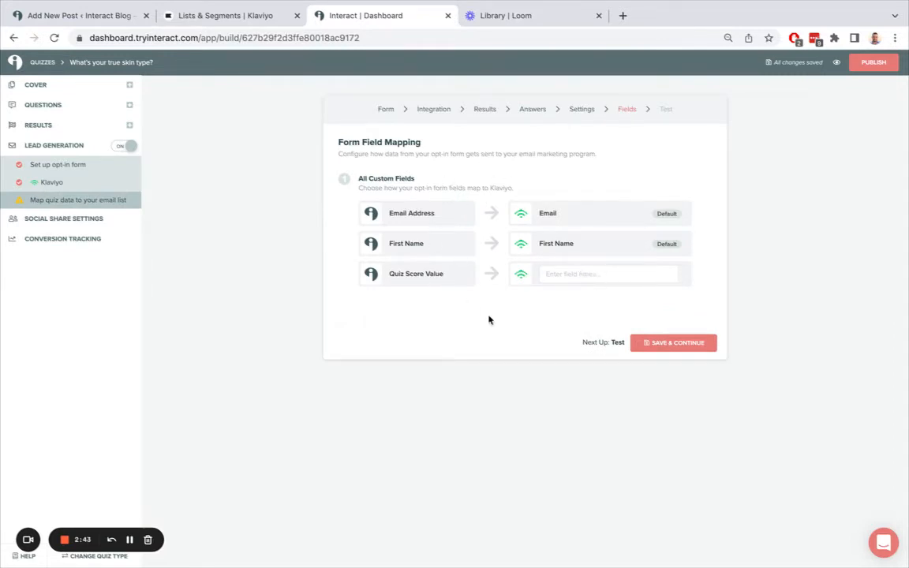
left_click(665, 344)
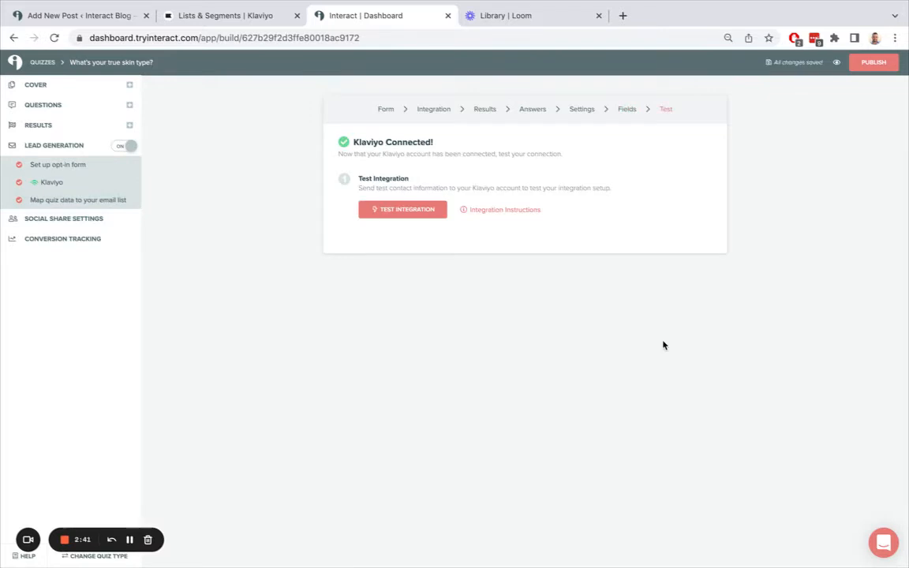
Step: Send a test lead with the contact's first name and the quiz result "You have... Dry, Dehydrated Skin" to the Klaviyo list
left_click(408, 208)
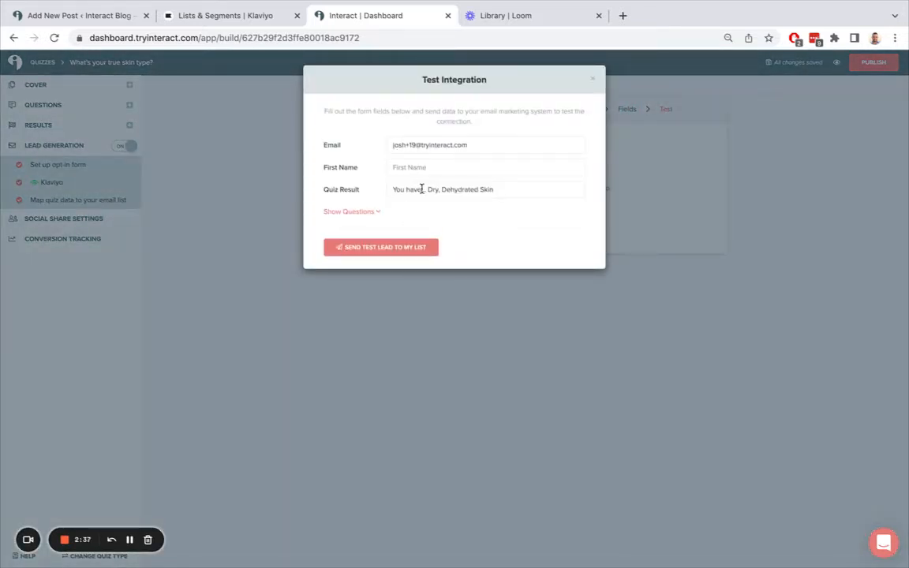
left_click(414, 189)
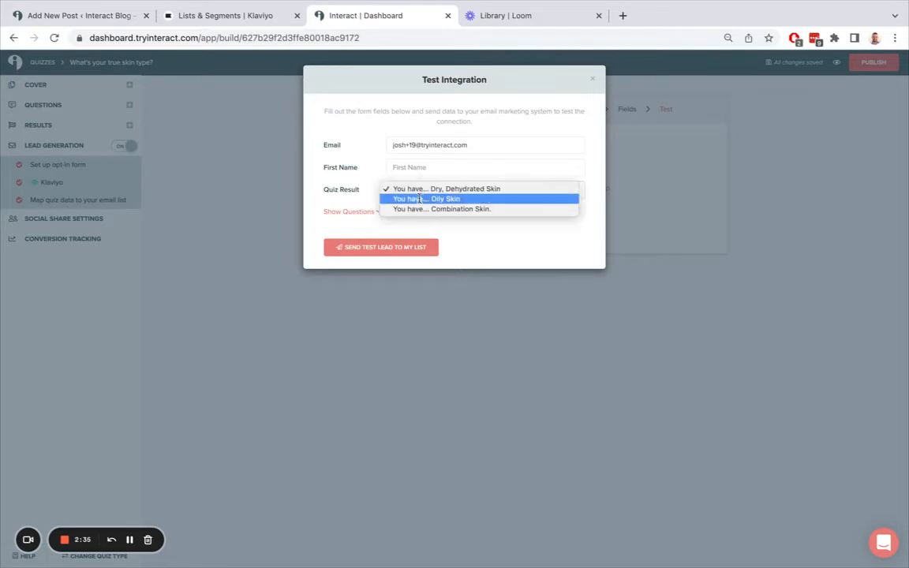
left_click(416, 187)
left_click(377, 248)
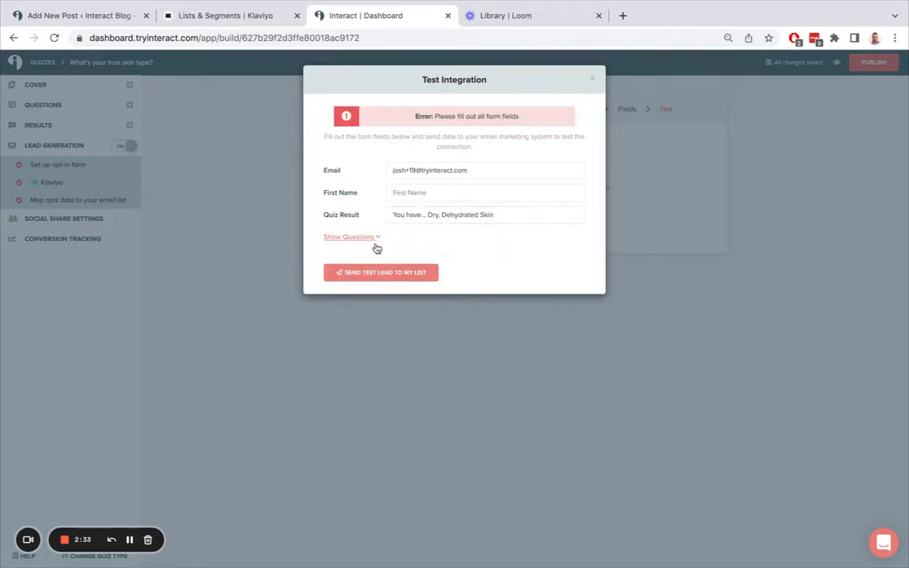
left_click(439, 192)
type("Josh")
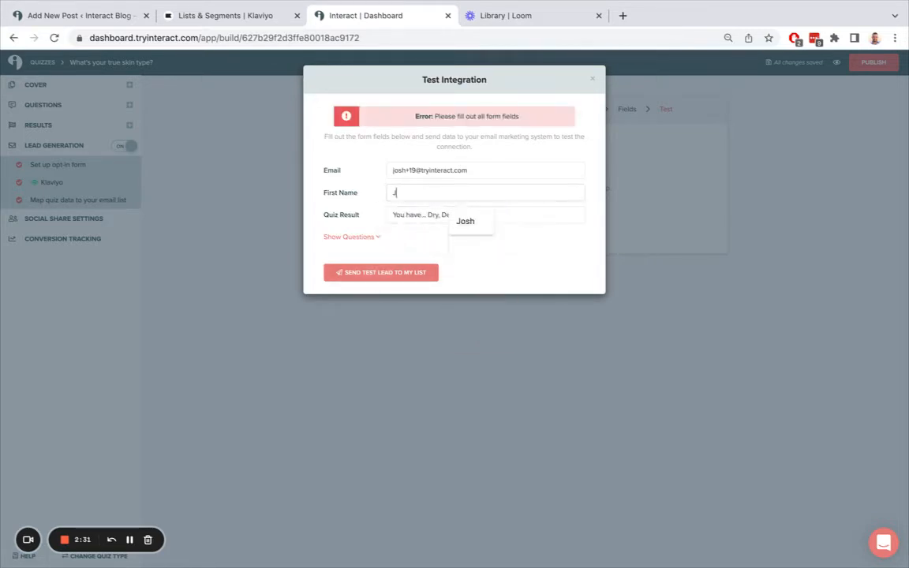
left_click(365, 275)
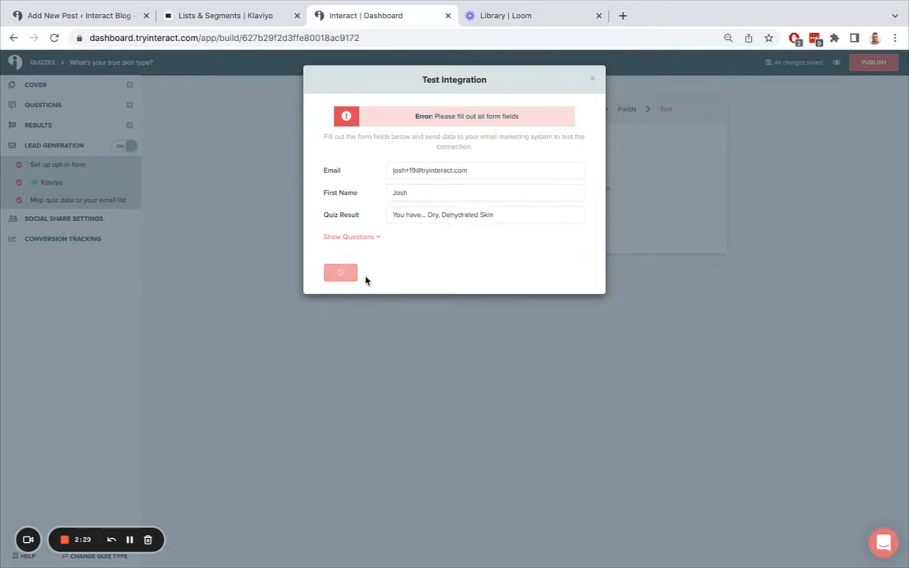
Step: Send two more test leads, one with the Oily Skin result and one with Combination Skin, and close the integration test
left_click(482, 235)
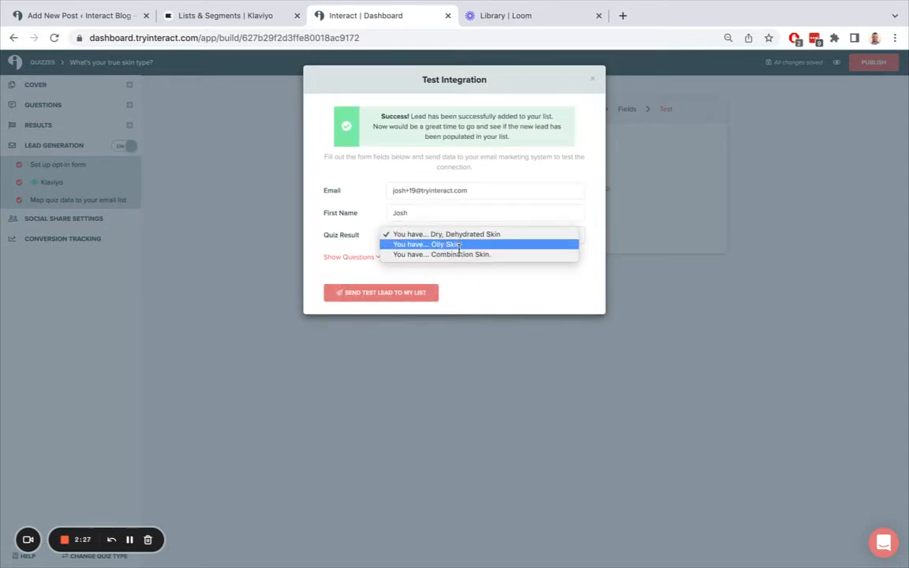
left_click(458, 245)
left_click(379, 293)
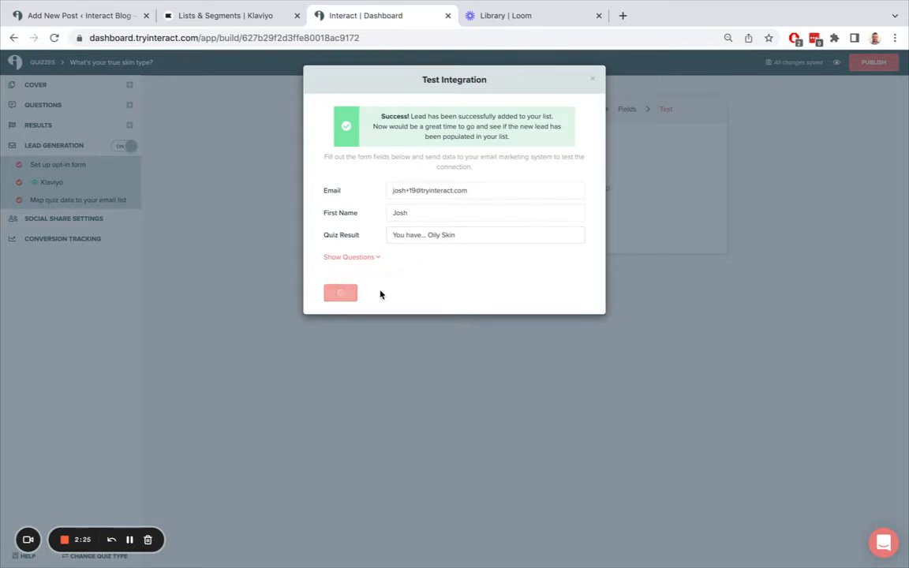
left_click(449, 235)
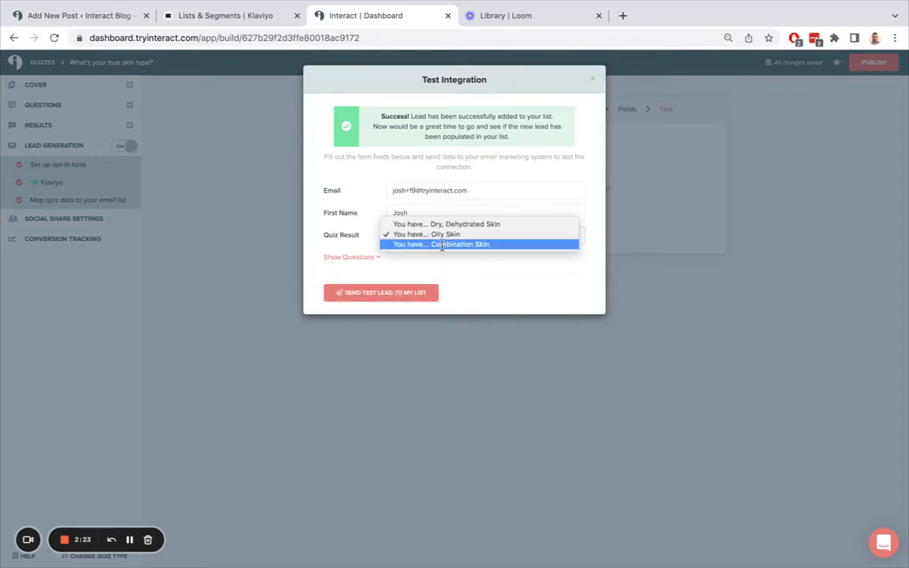
left_click(444, 244)
left_click(375, 294)
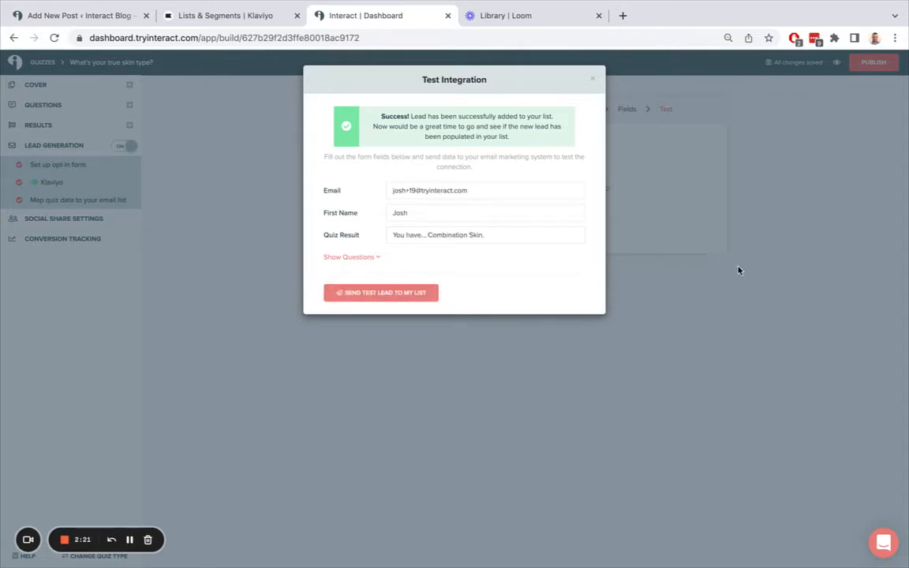
left_click(742, 275)
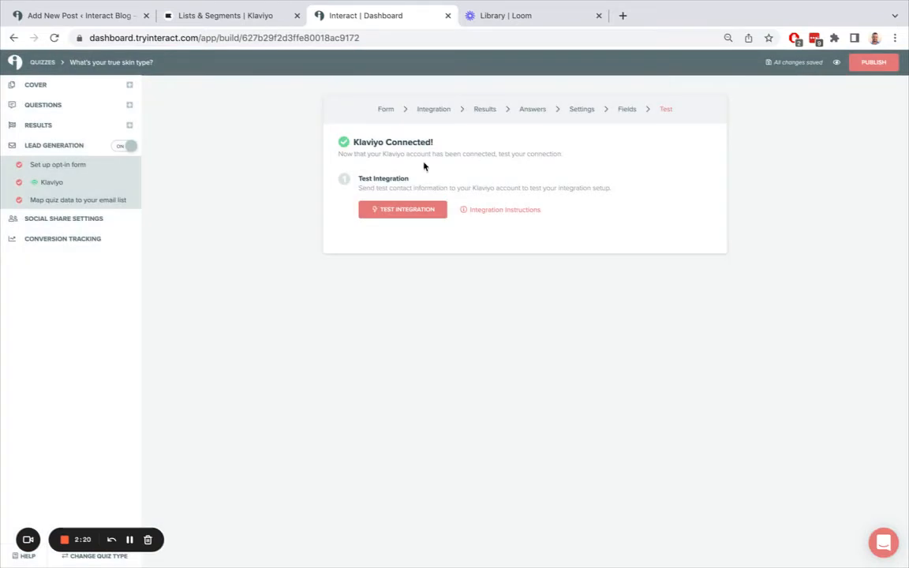
Step: Switch to Klaviyo and start a new segment named "Dry Skin"
left_click(220, 14)
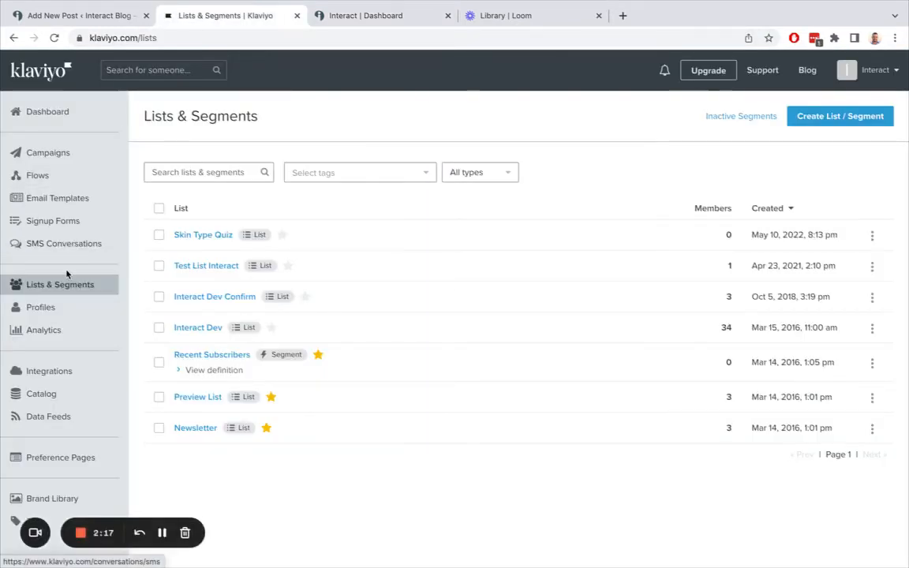
left_click(860, 116)
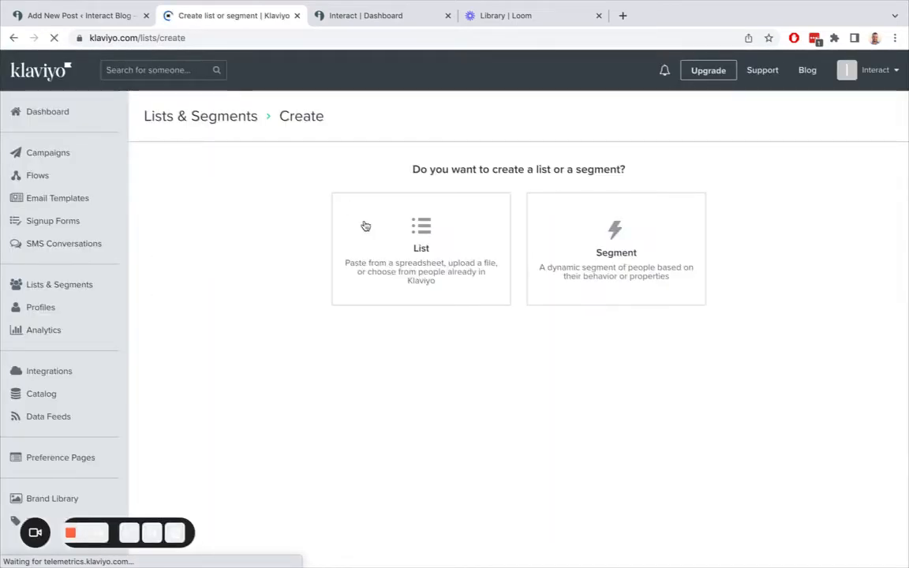
left_click(620, 253)
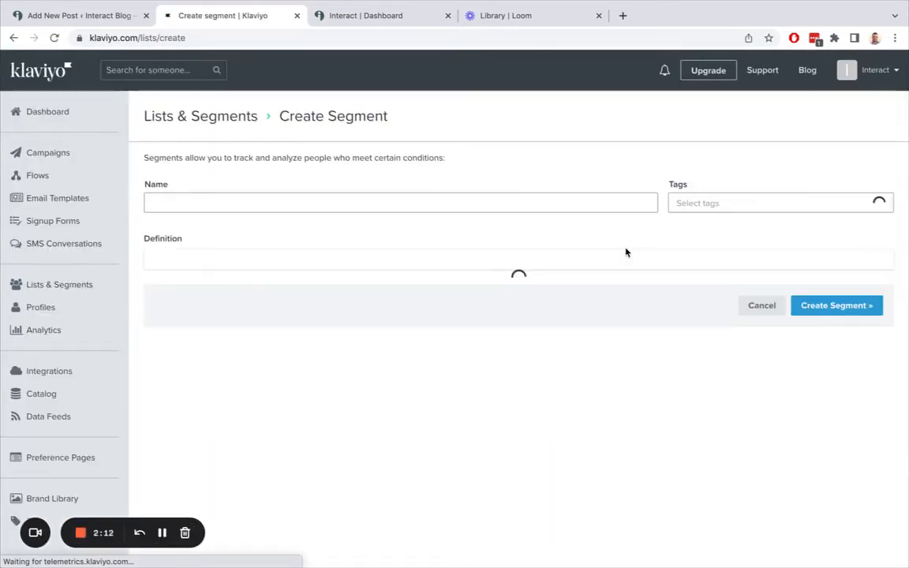
left_click(288, 204)
type("Dry Skin")
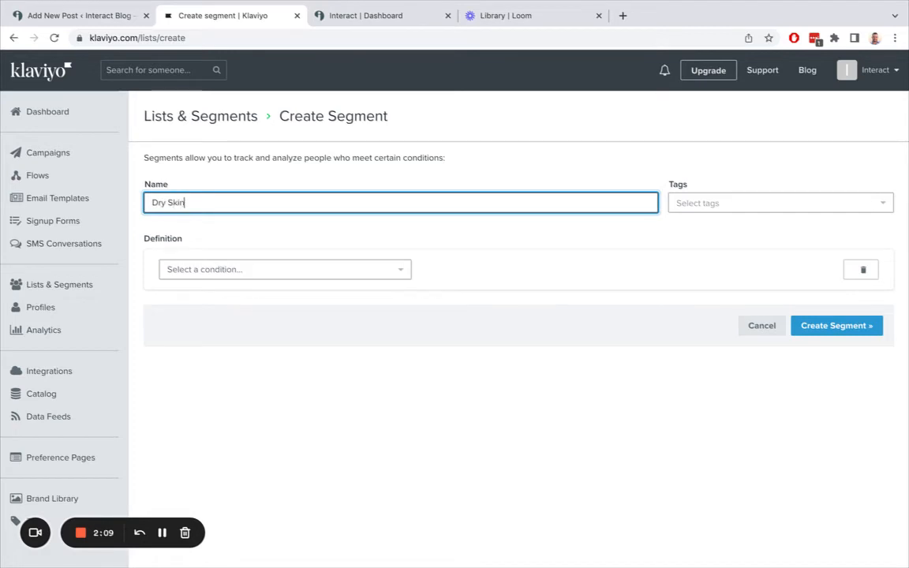
Step: Define the segment by the property Skin Type Result equals "You have... Dry, Dehydrated Skin" and create it
left_click(305, 270)
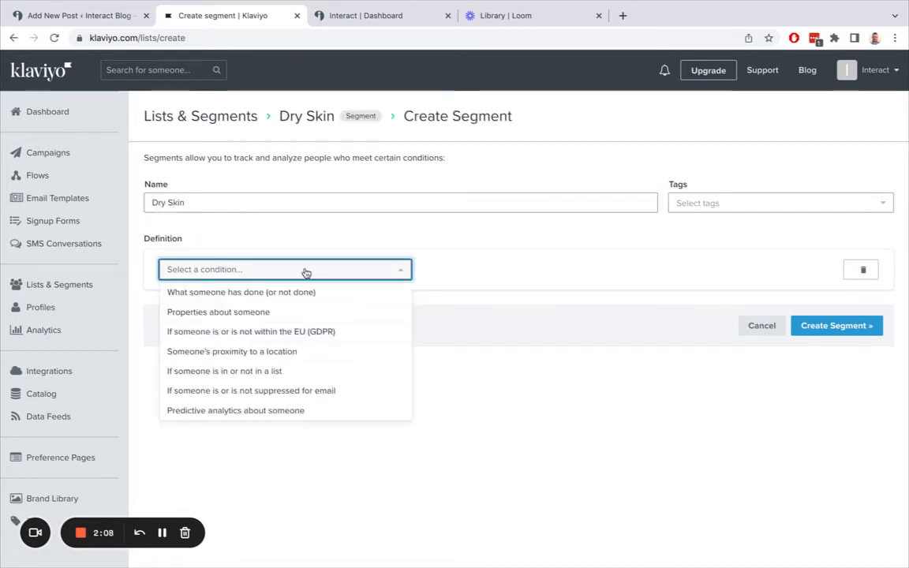
left_click(254, 312)
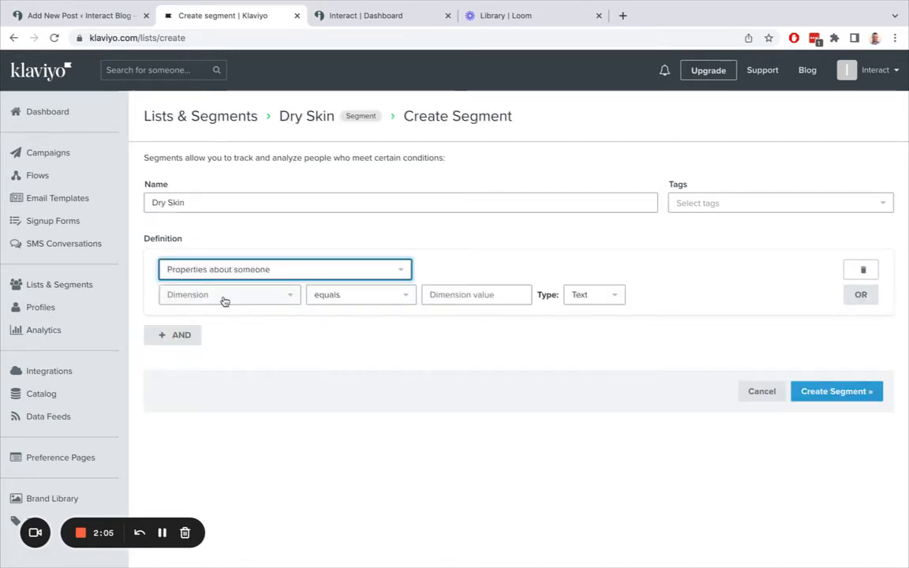
left_click(225, 299)
scroll(219, 362, "down", 5)
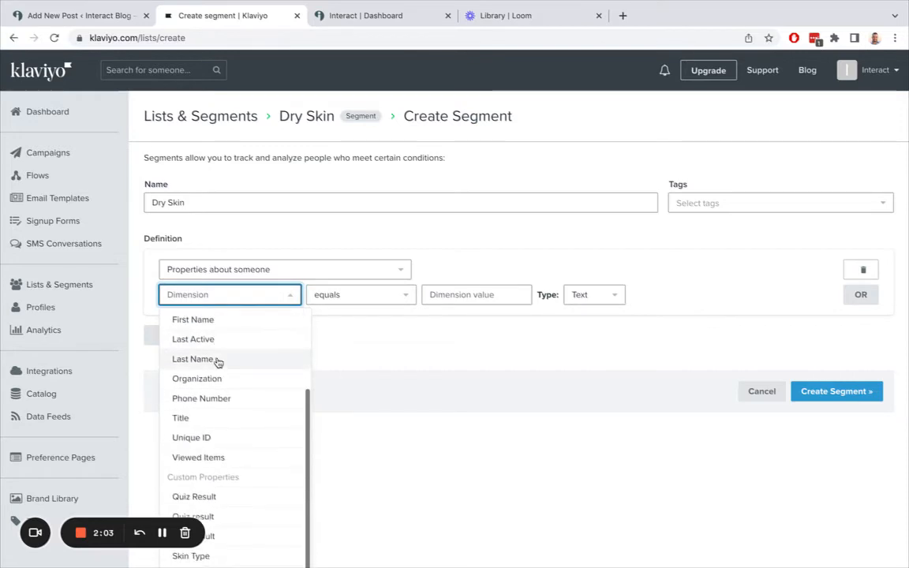
scroll(218, 361, "down", 3)
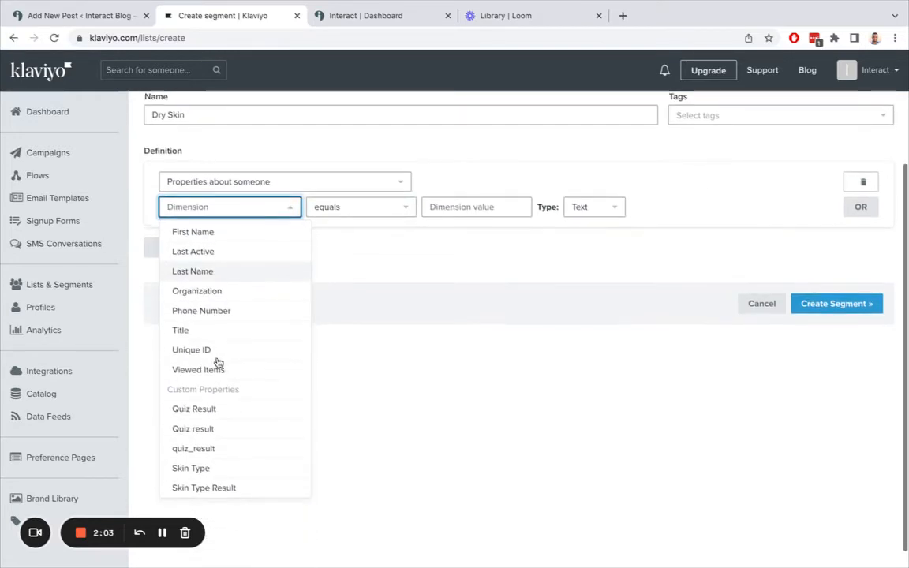
left_click(200, 487)
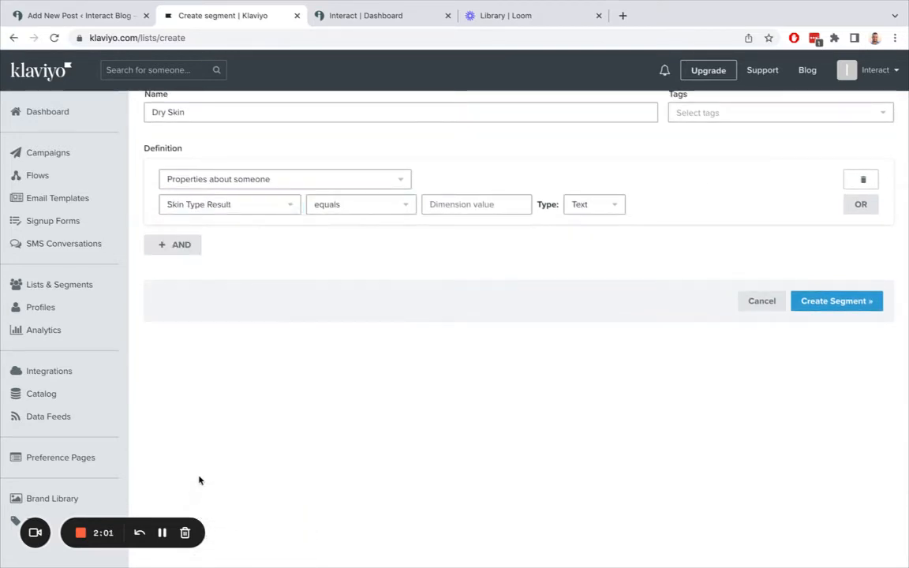
left_click(446, 203)
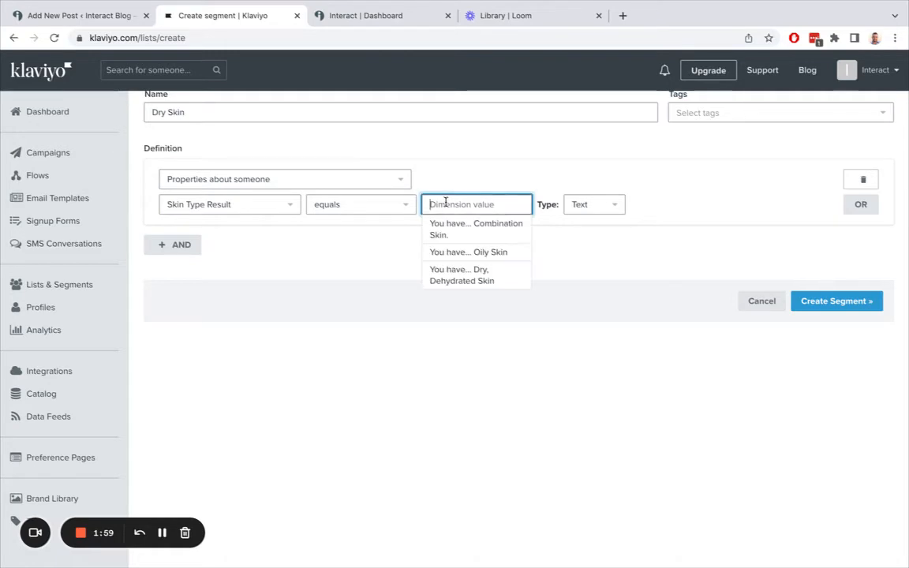
left_click(449, 278)
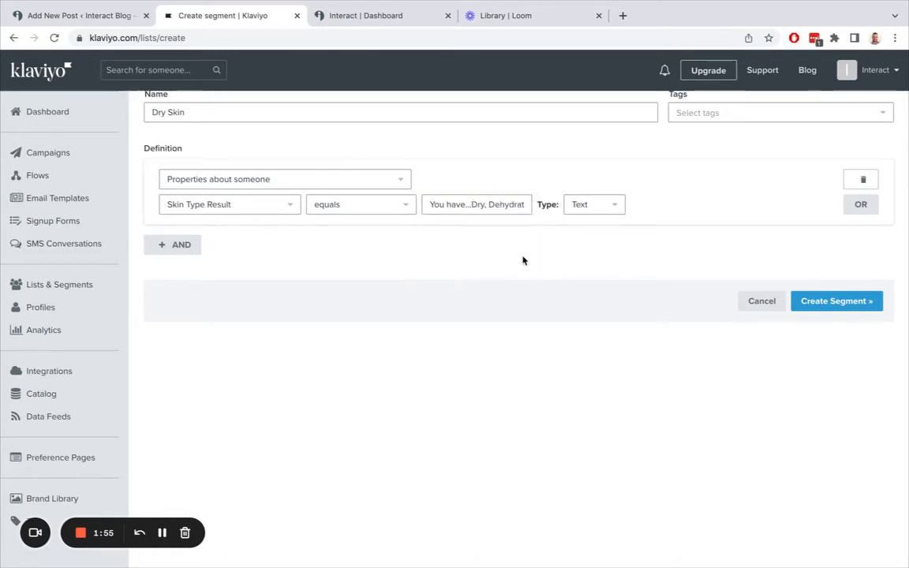
left_click(823, 303)
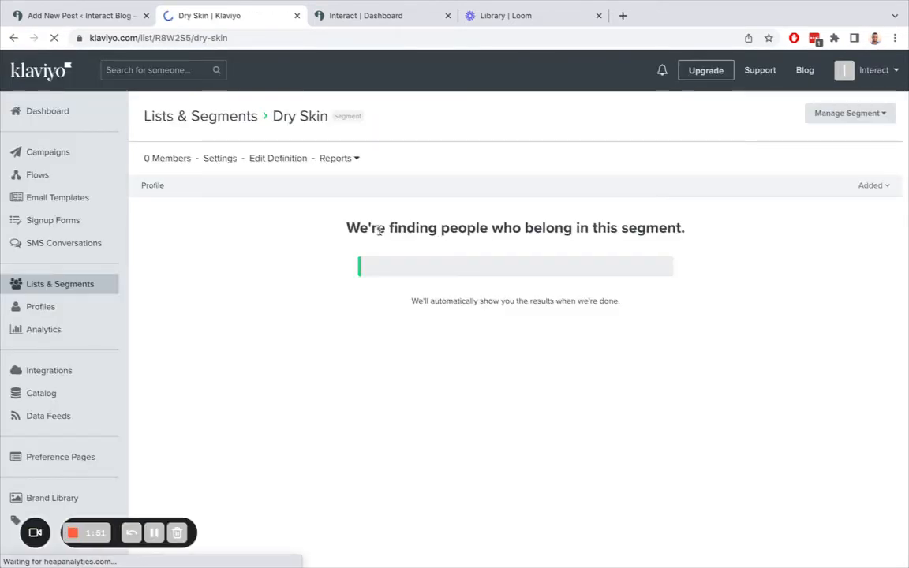
Step: Return to Lists & Segments and start another segment named "Oily Skin"
left_click(57, 285)
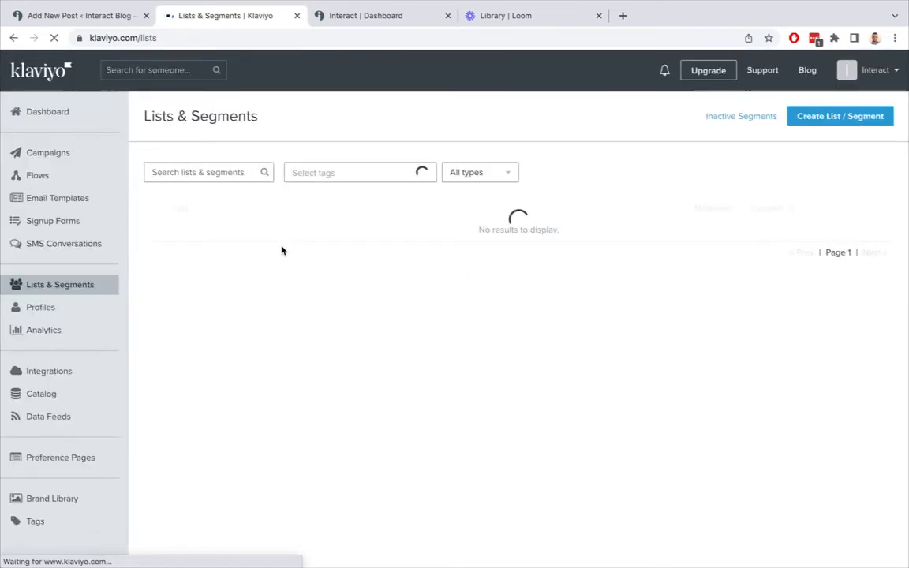
left_click(843, 116)
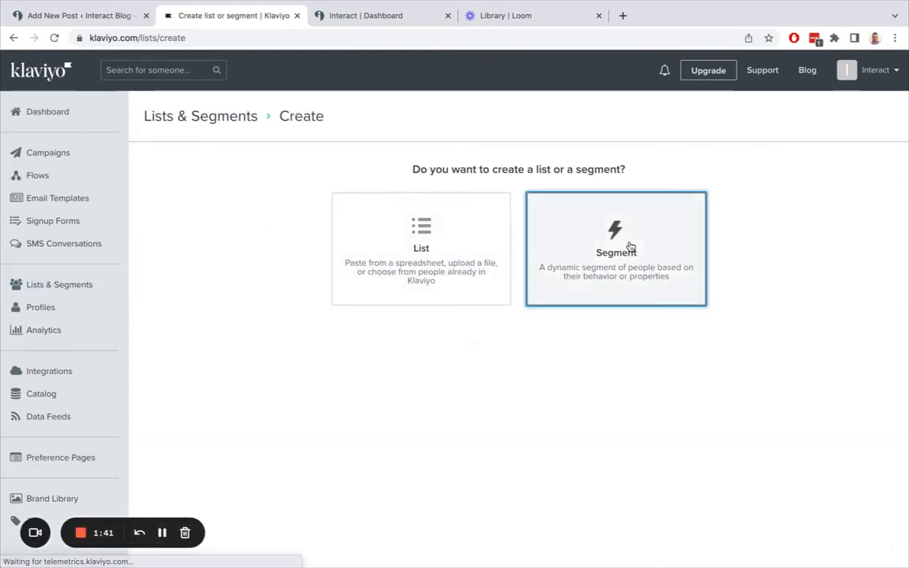
left_click(631, 247)
left_click(289, 207)
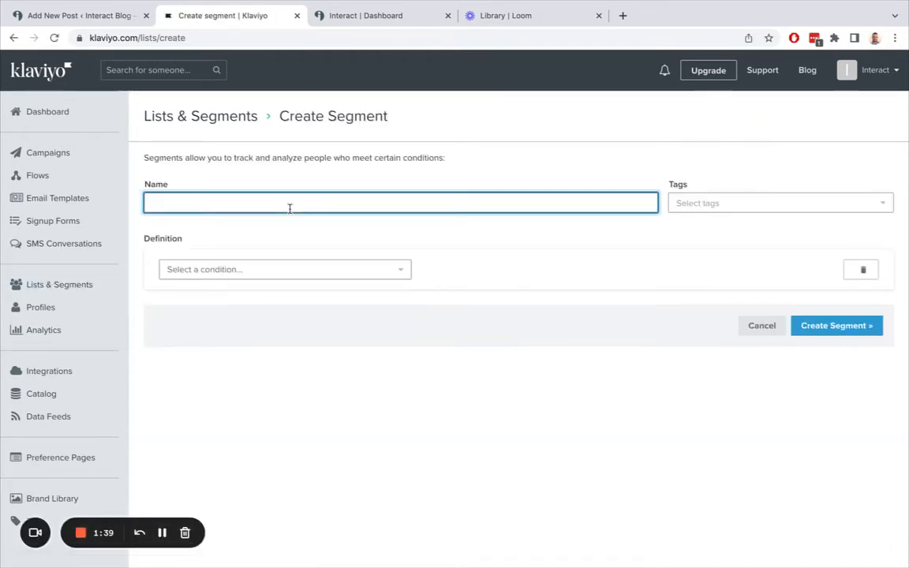
type("Oily Skin")
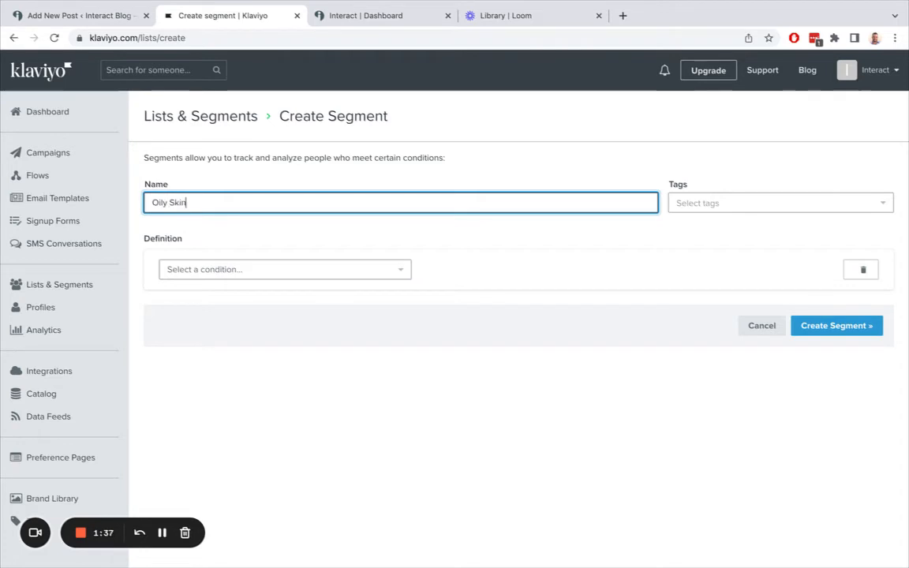
Step: Define the segment by the property Skin Type Result equals "You have... Oily Skin" and create it
left_click(290, 270)
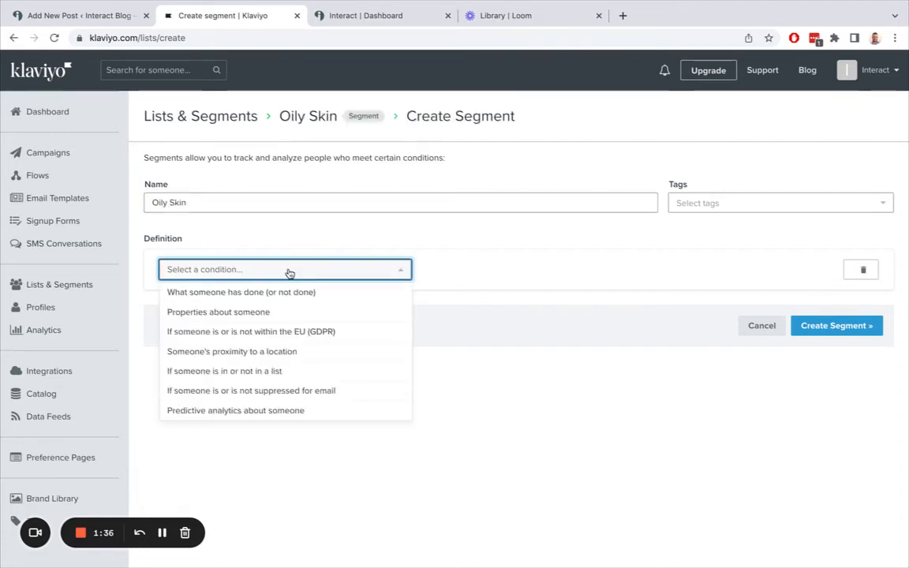
left_click(253, 312)
left_click(254, 297)
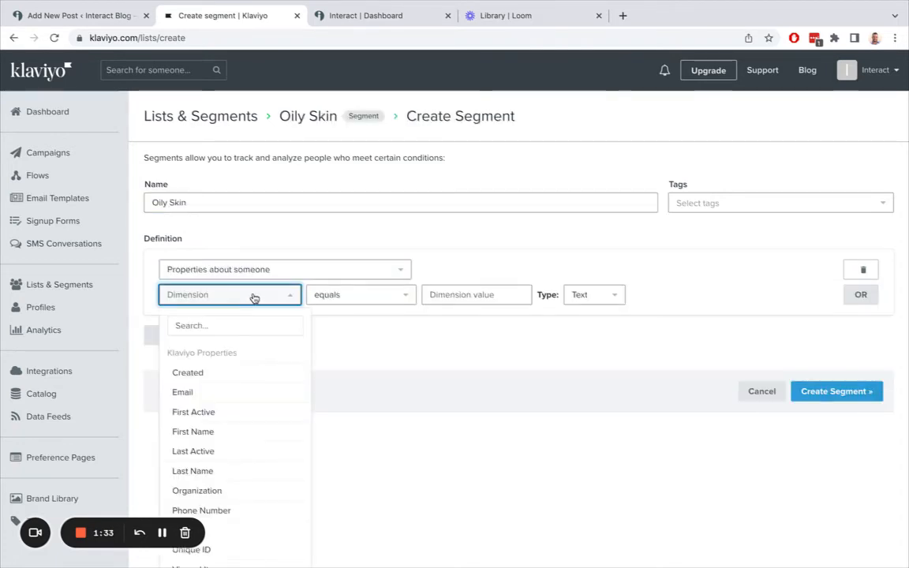
scroll(256, 395, "down", 3)
scroll(259, 434, "down", 2)
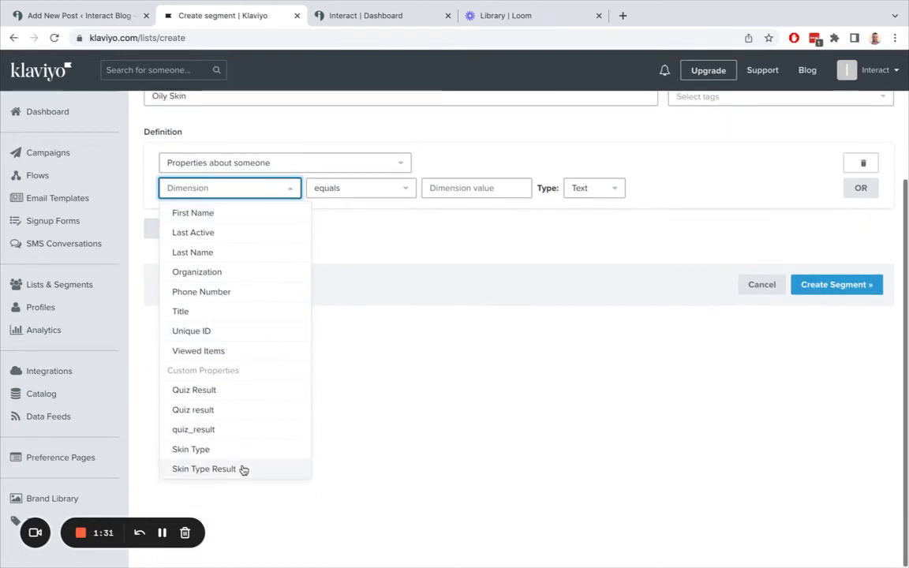
left_click(241, 468)
left_click(473, 193)
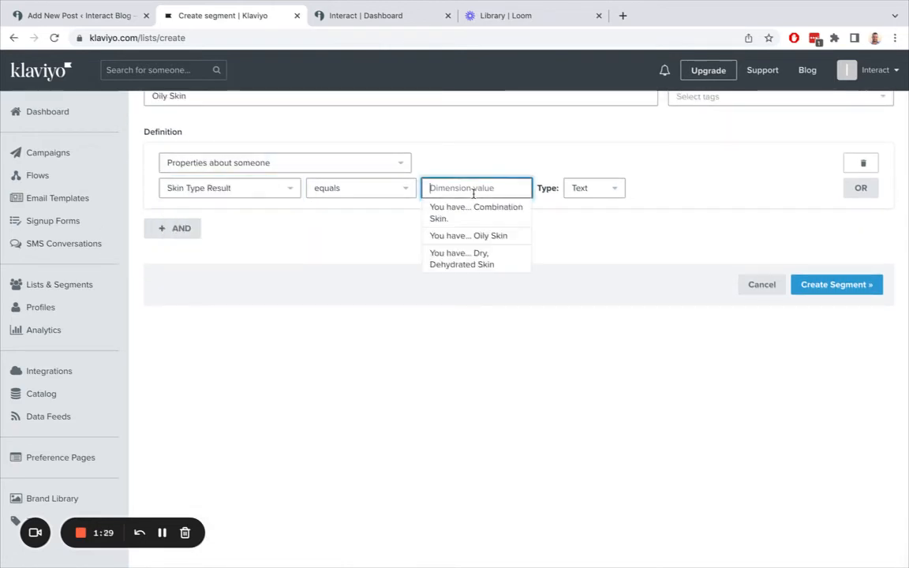
left_click(465, 235)
left_click(836, 285)
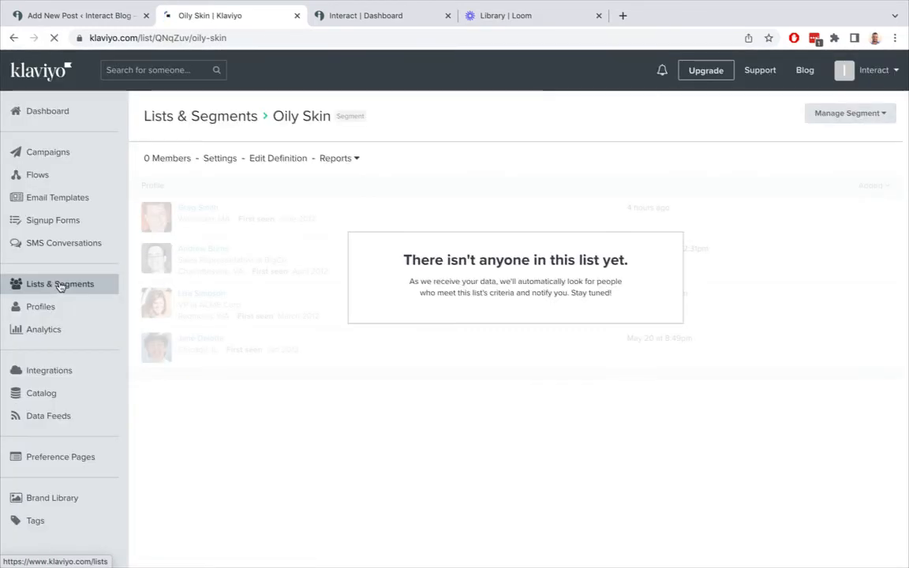
Step: Go back to Lists & Segments and start a third segment named "Combination Skin"
left_click(69, 287)
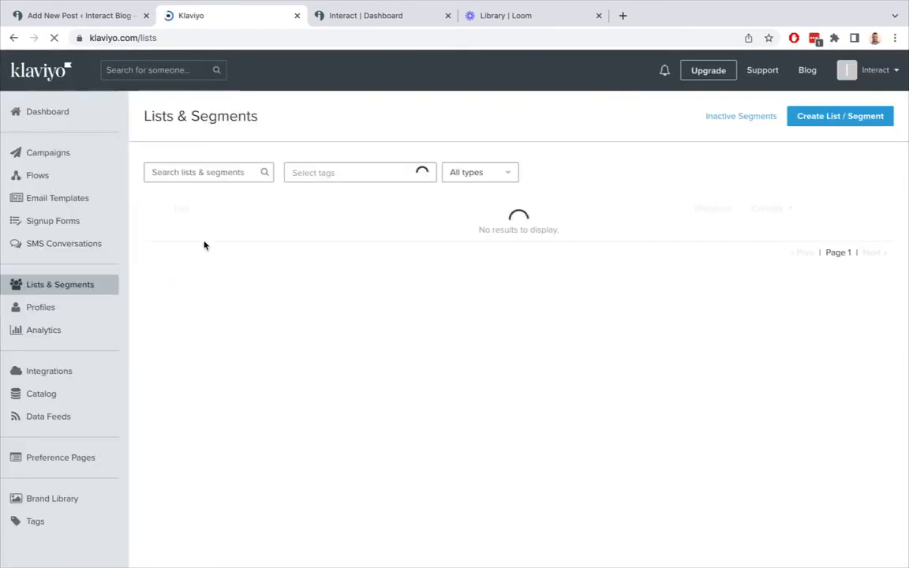
left_click(835, 123)
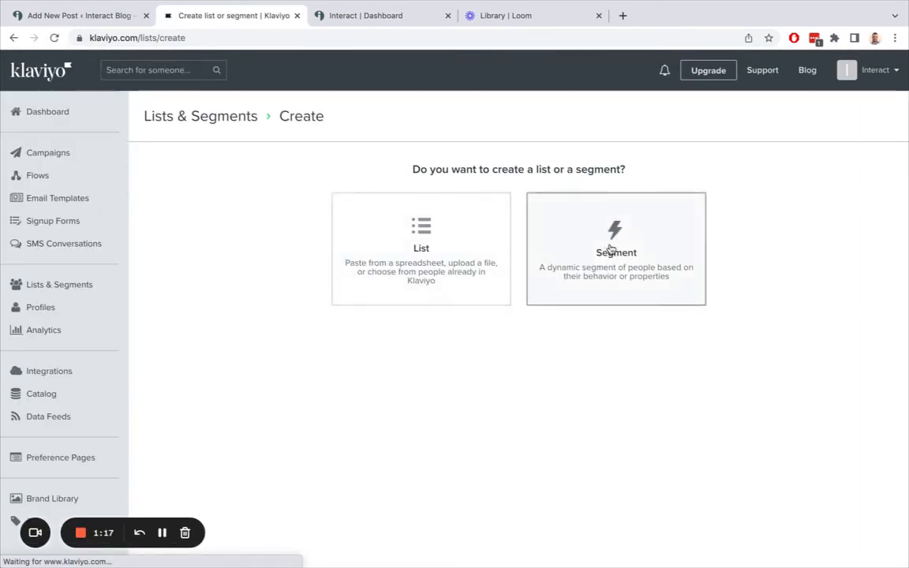
left_click(550, 223)
left_click(321, 201)
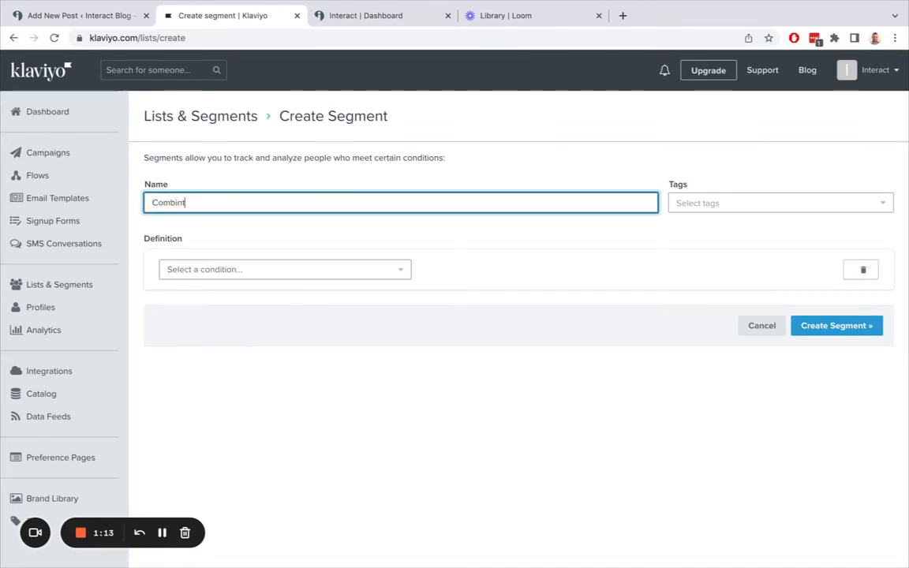
type("Combinatino Sk")
key("BackSpace")
key("BackSpace")
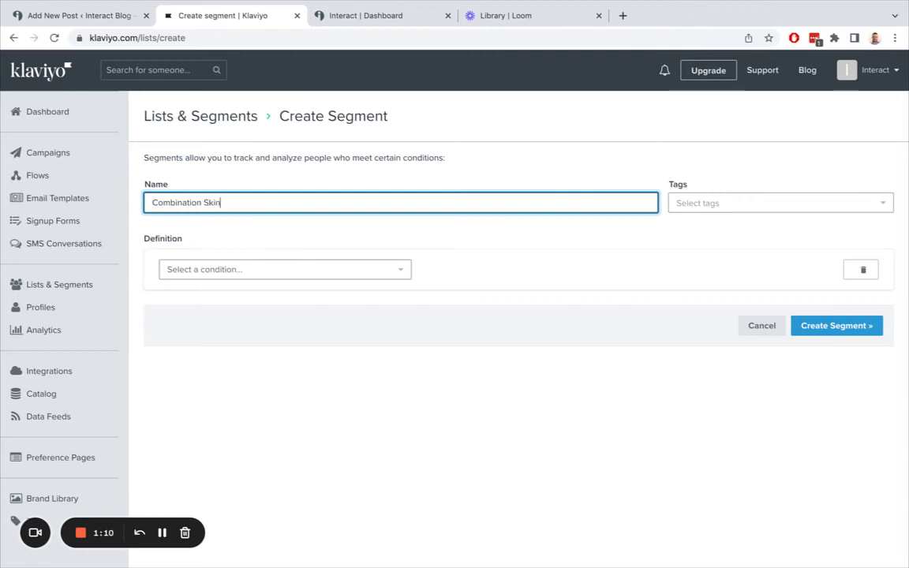
Step: Define the segment by the property Skin Type Result equals "You have...Combination Skin" and create it
left_click(345, 269)
left_click(245, 313)
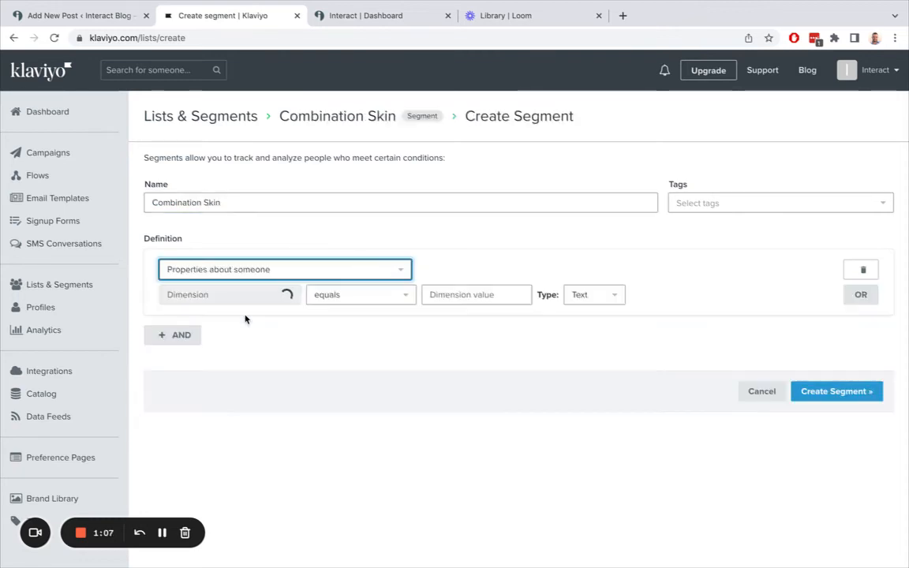
left_click(250, 300)
scroll(227, 407, "down", 5)
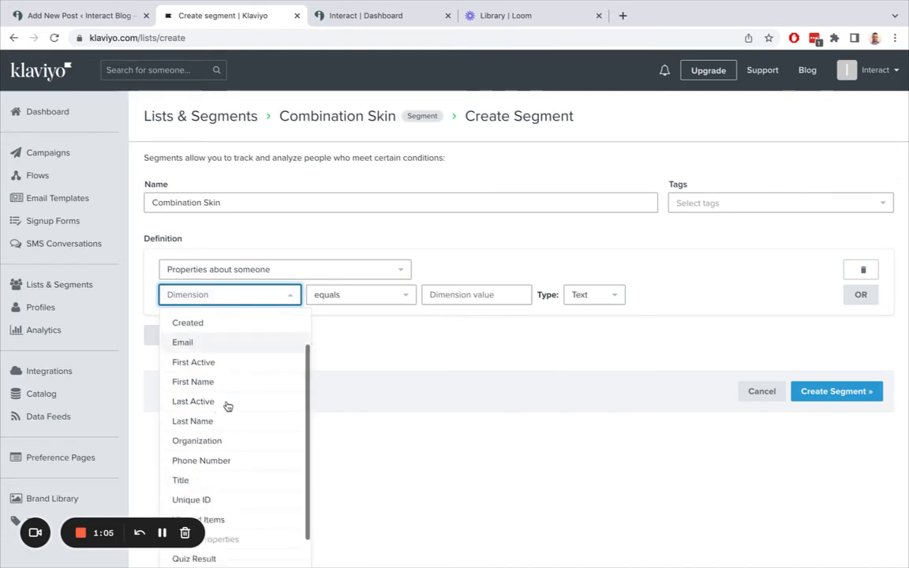
left_click(223, 471)
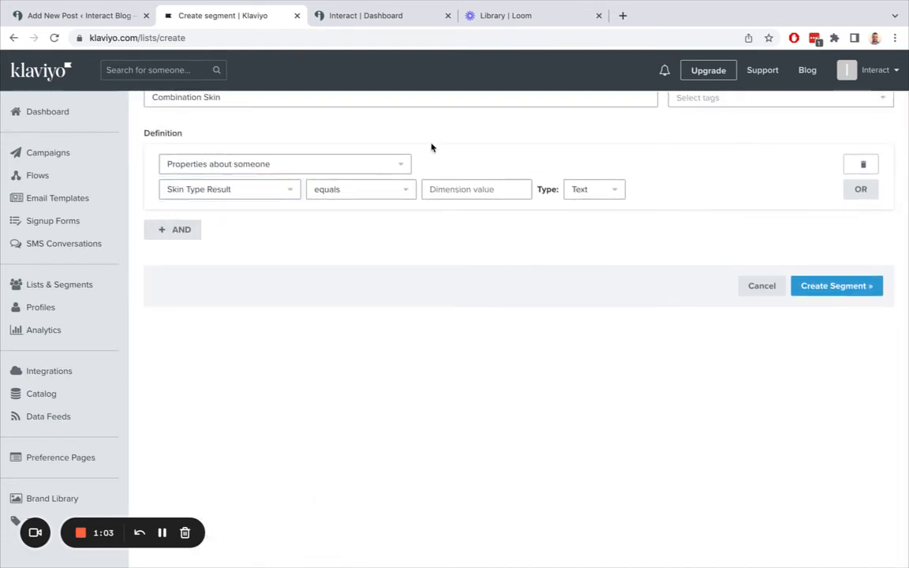
left_click(486, 189)
left_click(479, 266)
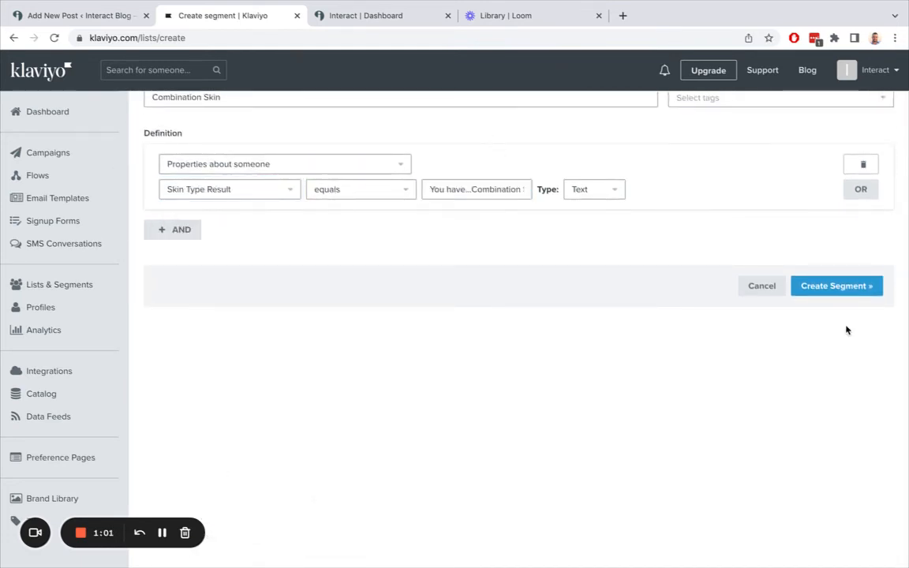
left_click(834, 288)
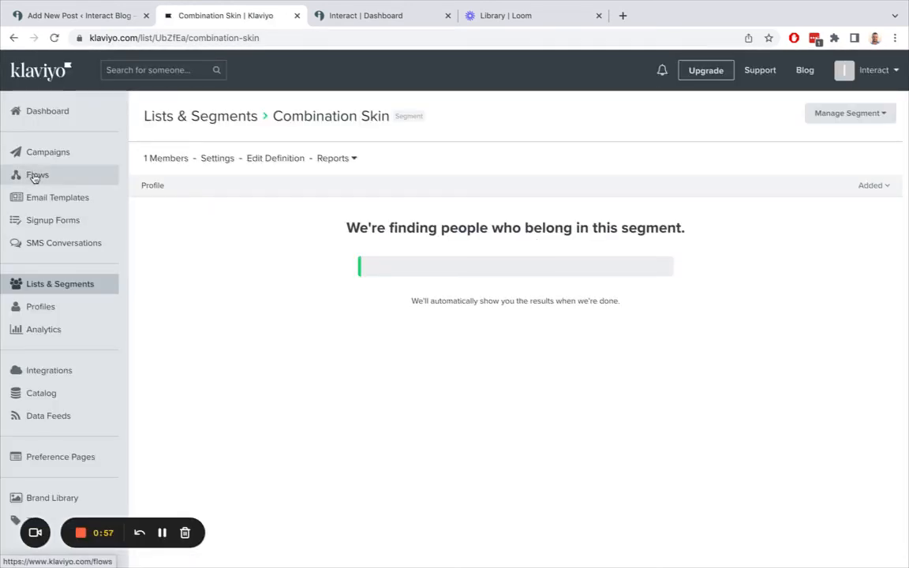
Step: Create a new flow from scratch named "Dry Skin Follow-Up"
left_click(34, 176)
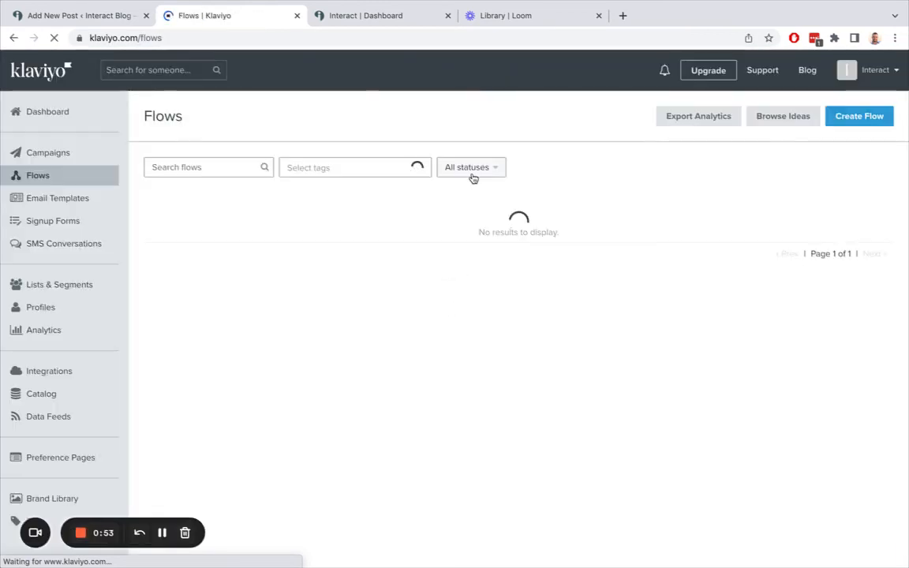
left_click(863, 117)
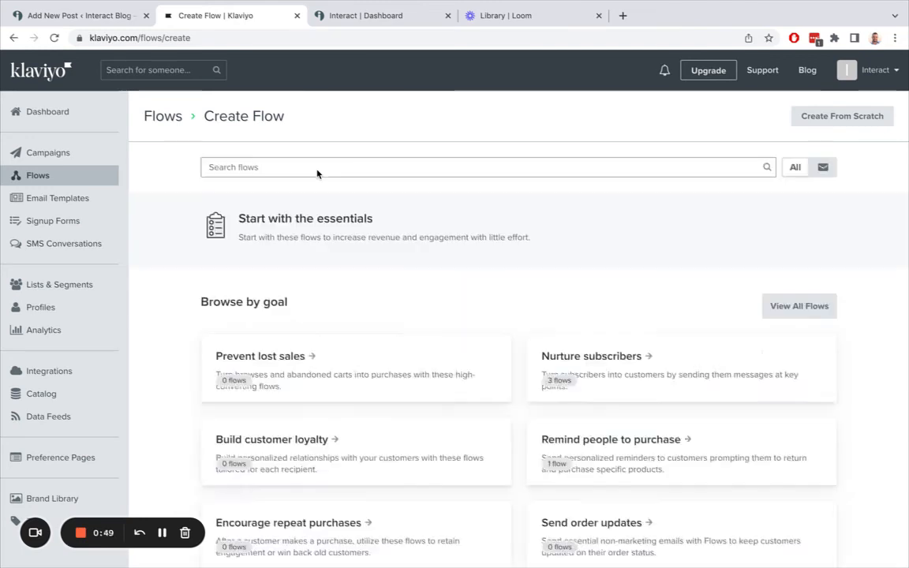
left_click(820, 120)
left_click(386, 194)
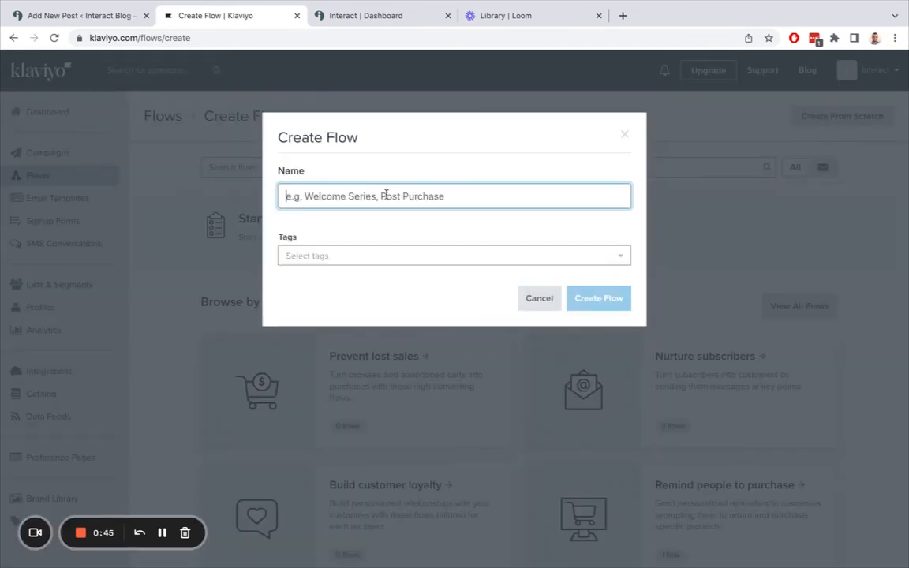
type("Dry Skin Follow-Up")
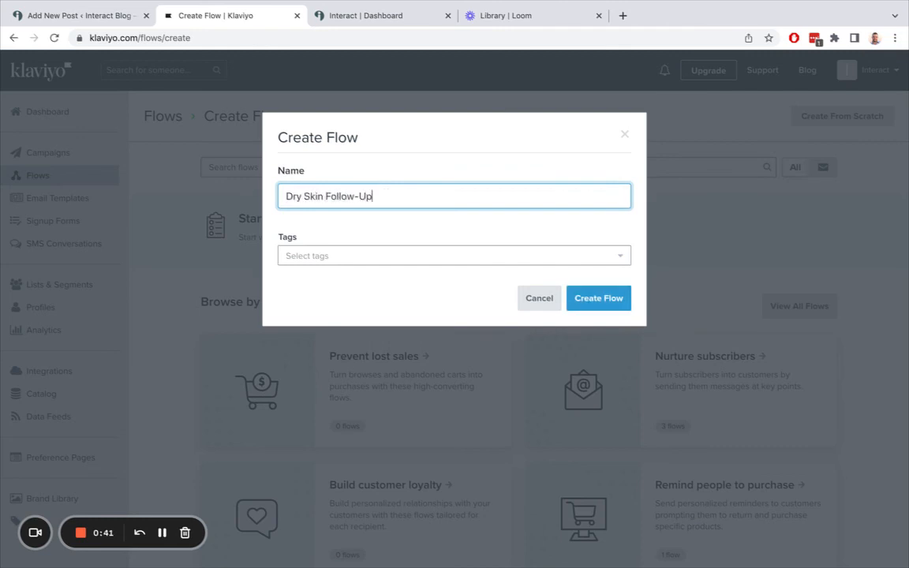
left_click(599, 303)
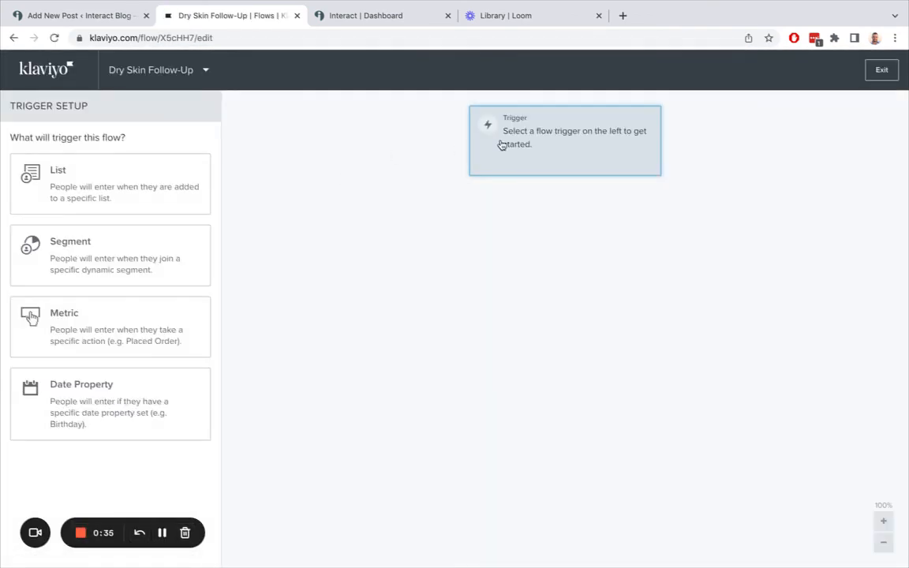
Step: Trigger the flow when someone joins the Dry Skin segment and add an email action right after the trigger
left_click(73, 265)
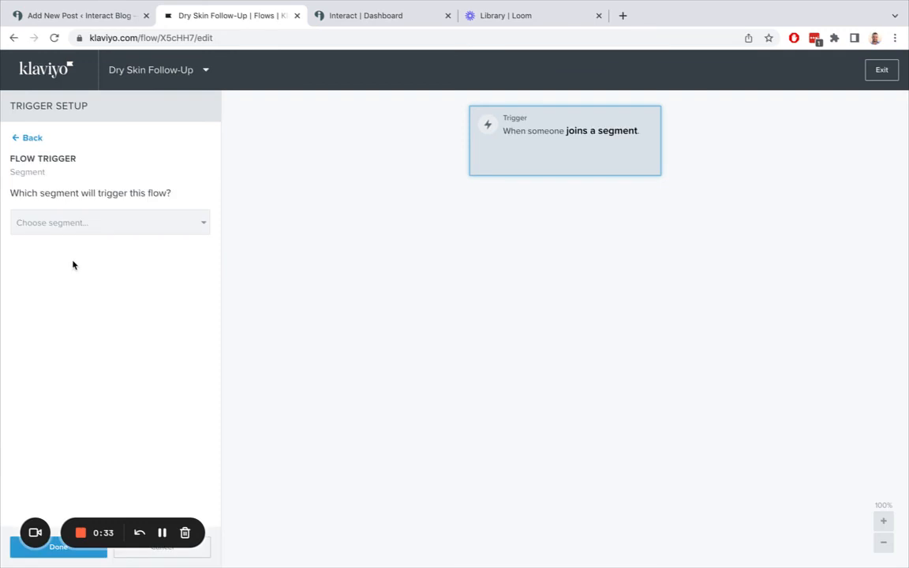
left_click(70, 225)
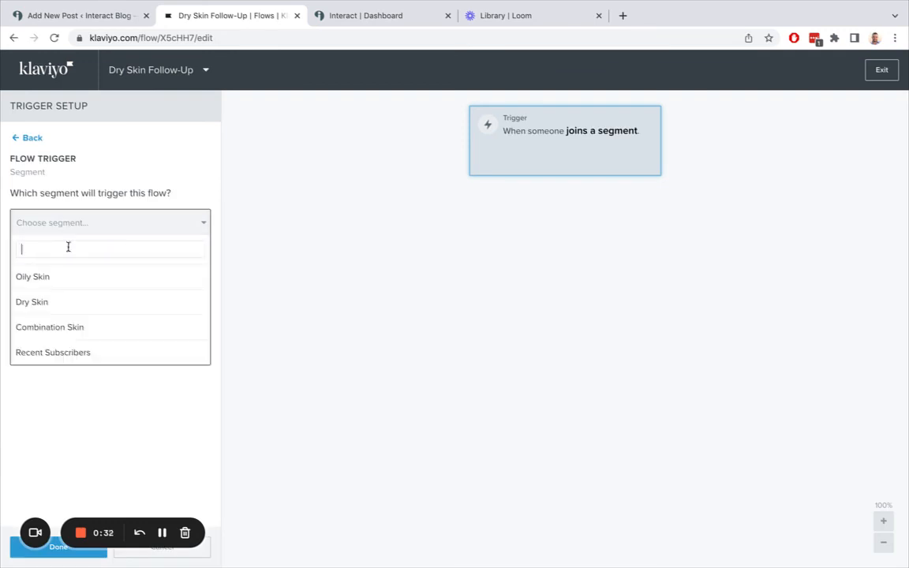
left_click(55, 310)
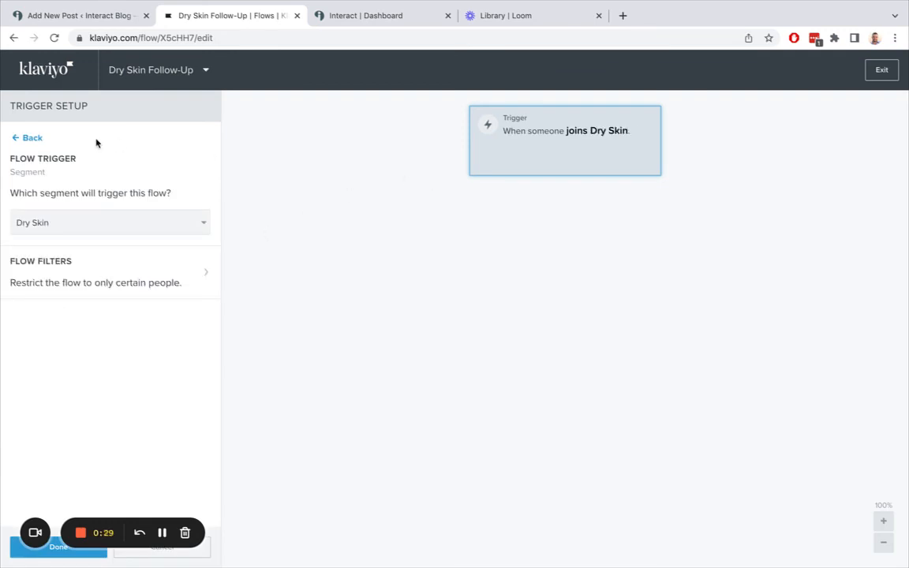
left_click(35, 556)
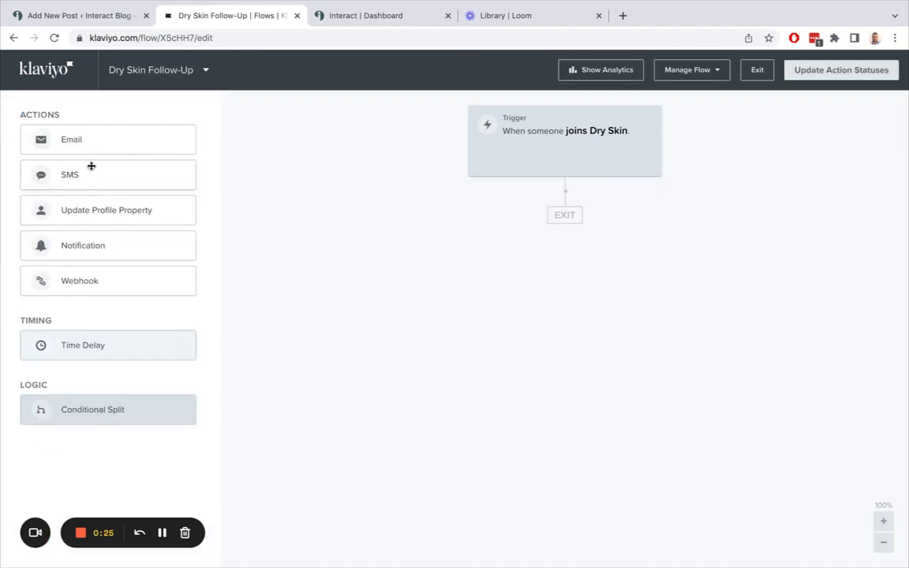
left_click_drag(96, 140, 556, 241)
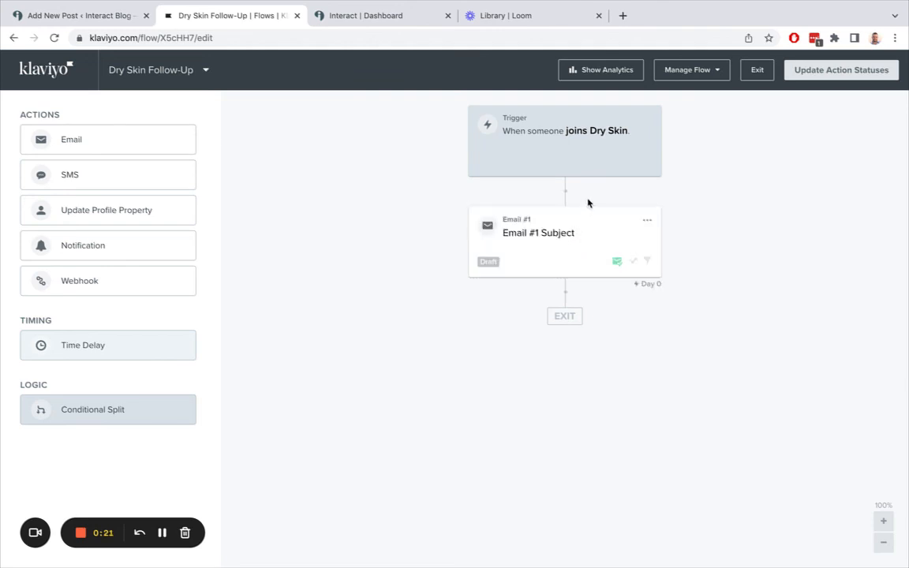